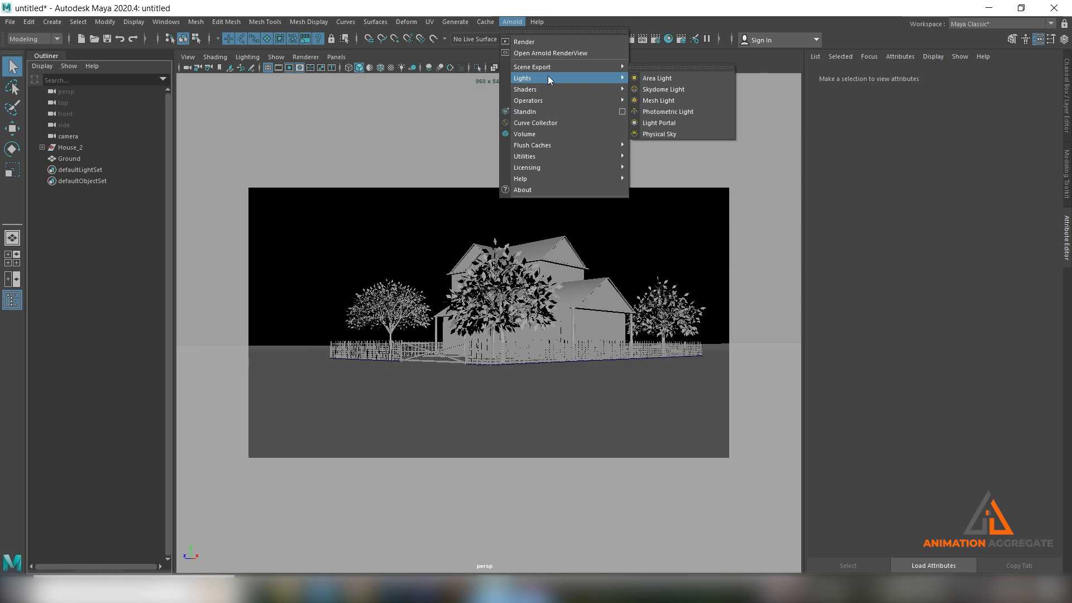
Detach the Arnold lights menu, open Arnold RenderView, and start a live render of the house scene.
left_click(662, 67)
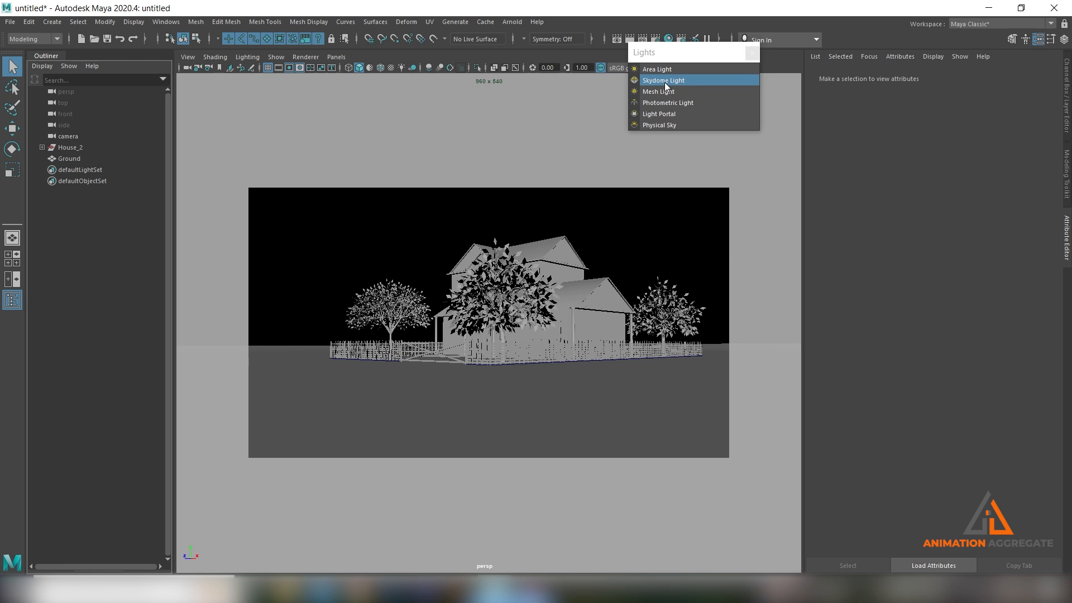
left_click(512, 22)
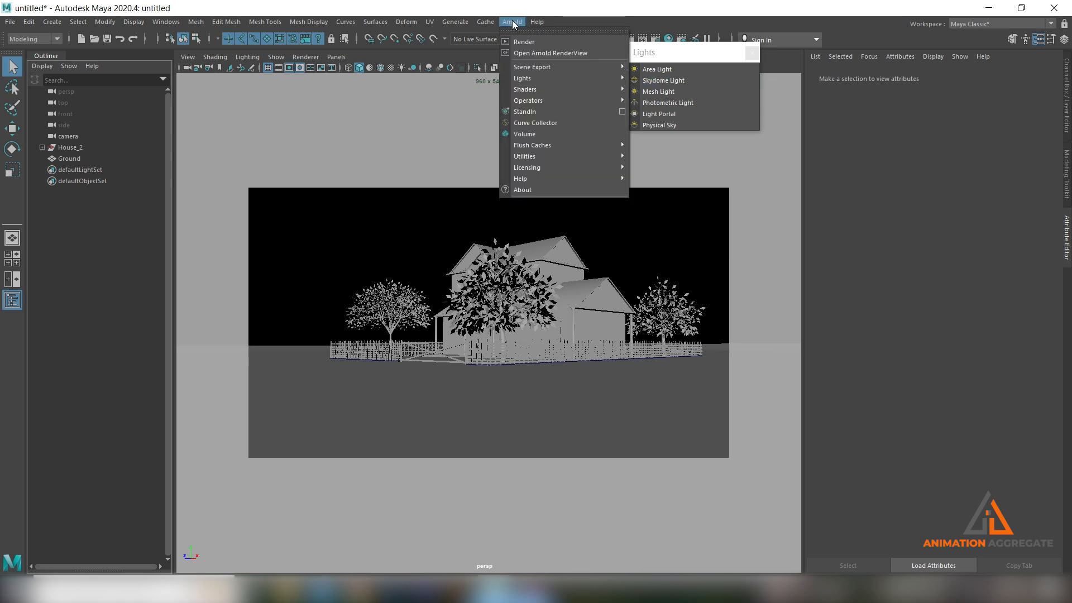
left_click(525, 51)
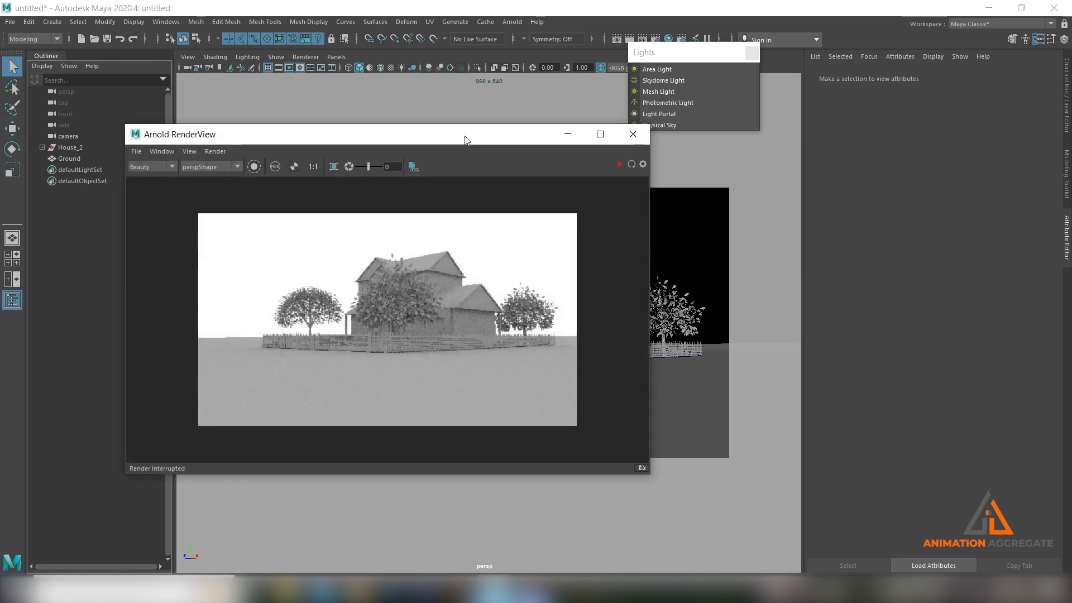
left_click_drag(462, 137, 412, 132)
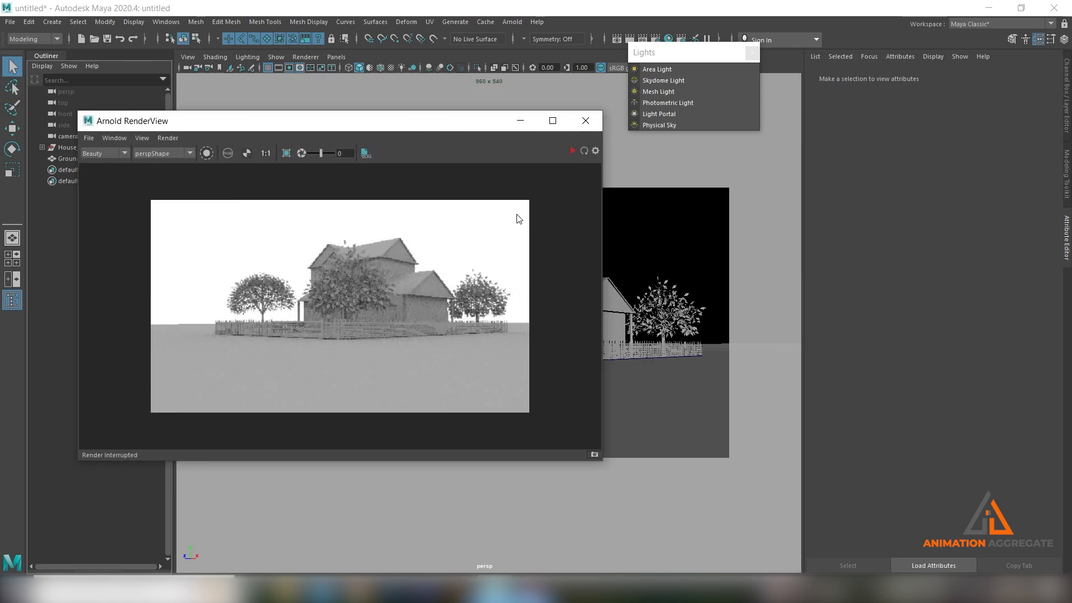
left_click(570, 153)
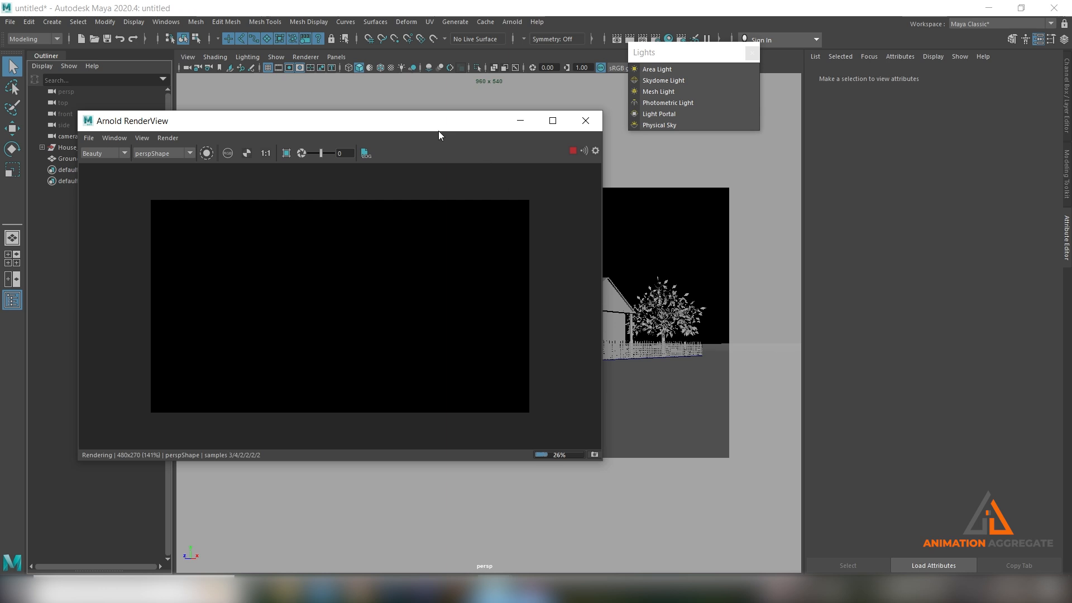
left_click_drag(439, 134, 481, 158)
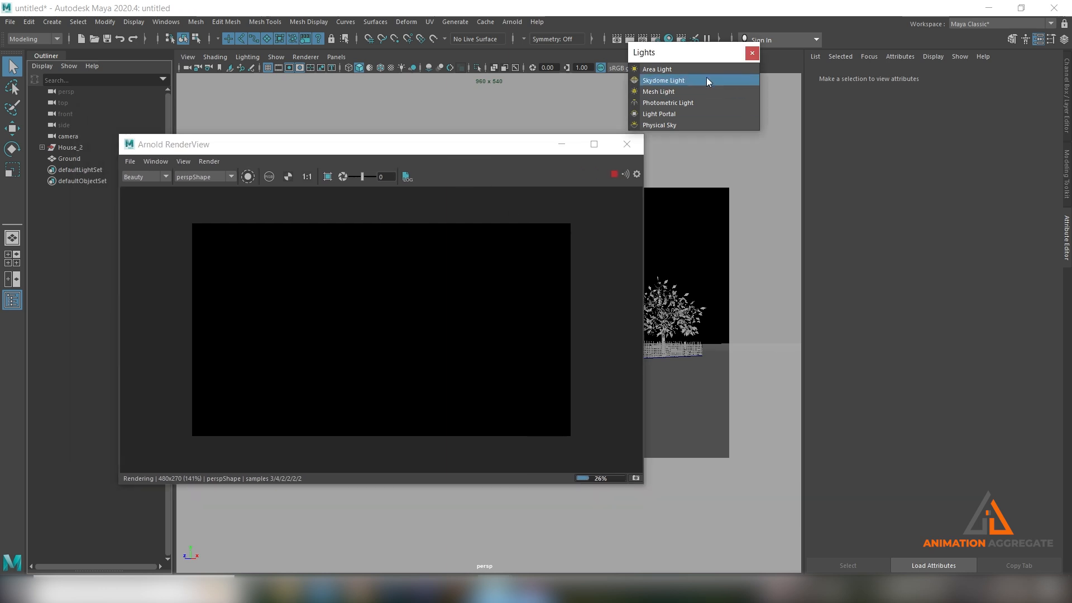
Create a skydome light and map its color with an Arnold aiPhysicalSky node.
left_click(707, 79)
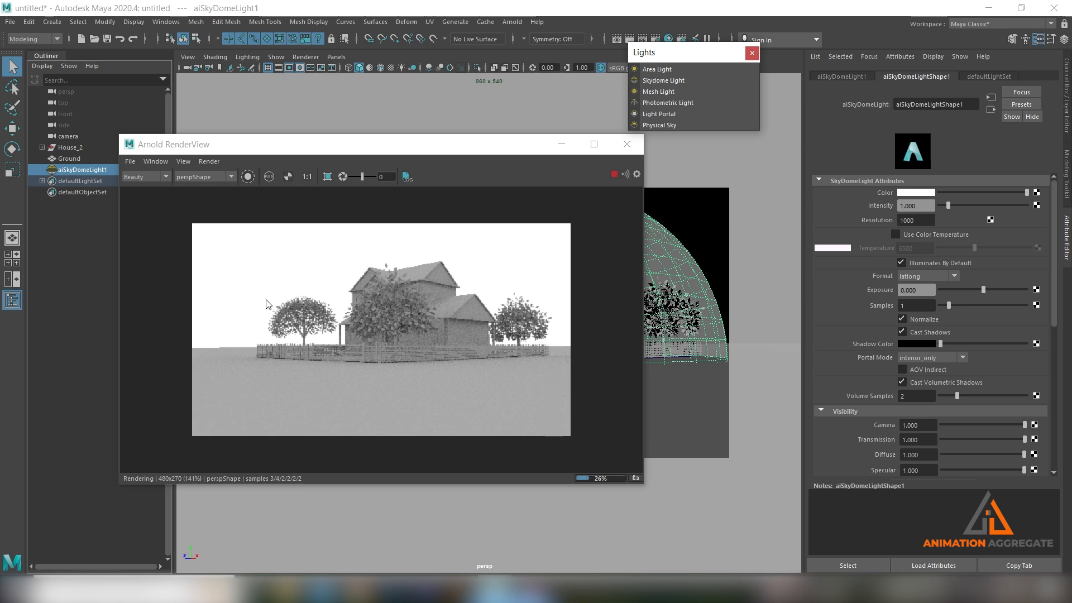
left_click(689, 249)
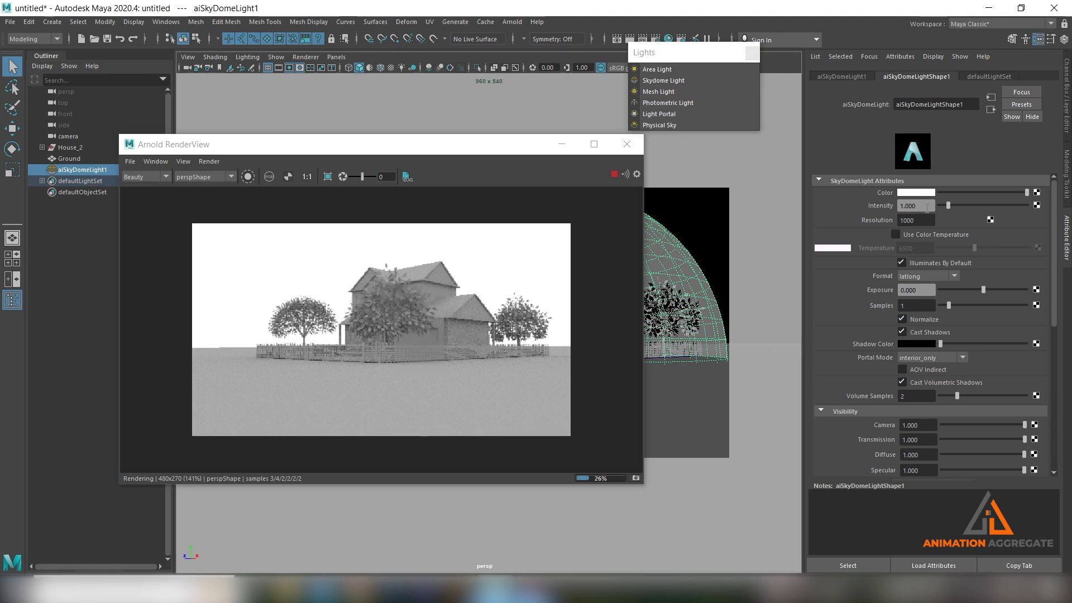
left_click(927, 205)
left_click(1037, 192)
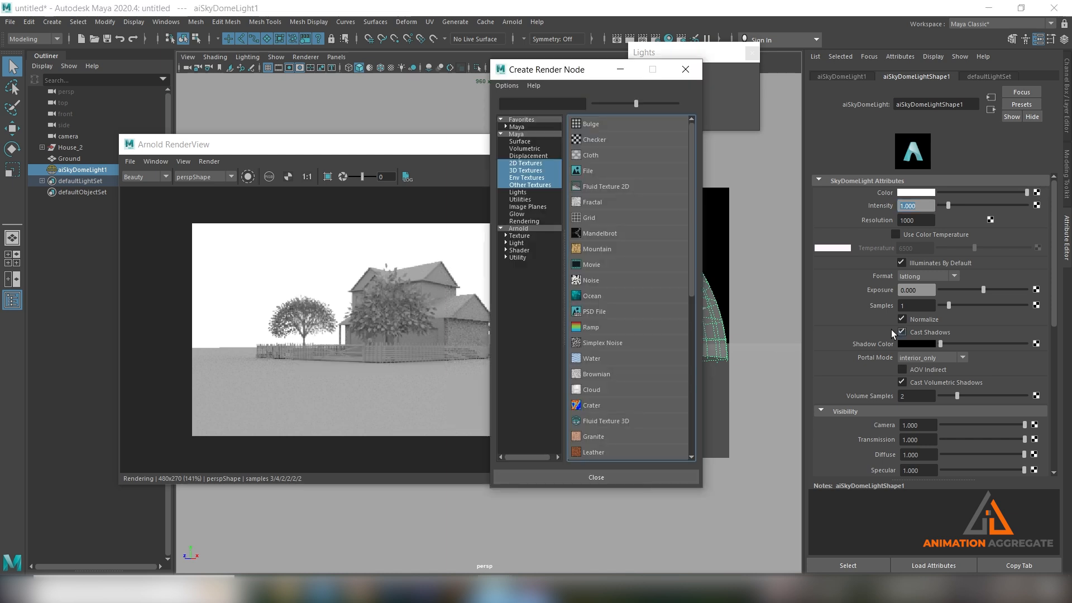
left_click(514, 236)
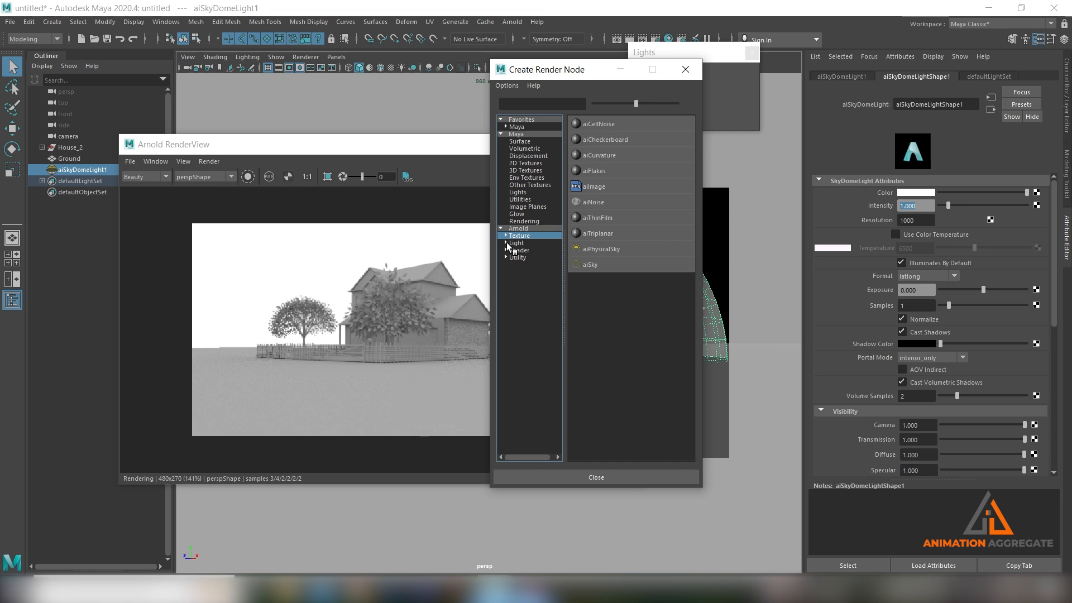
left_click(531, 243)
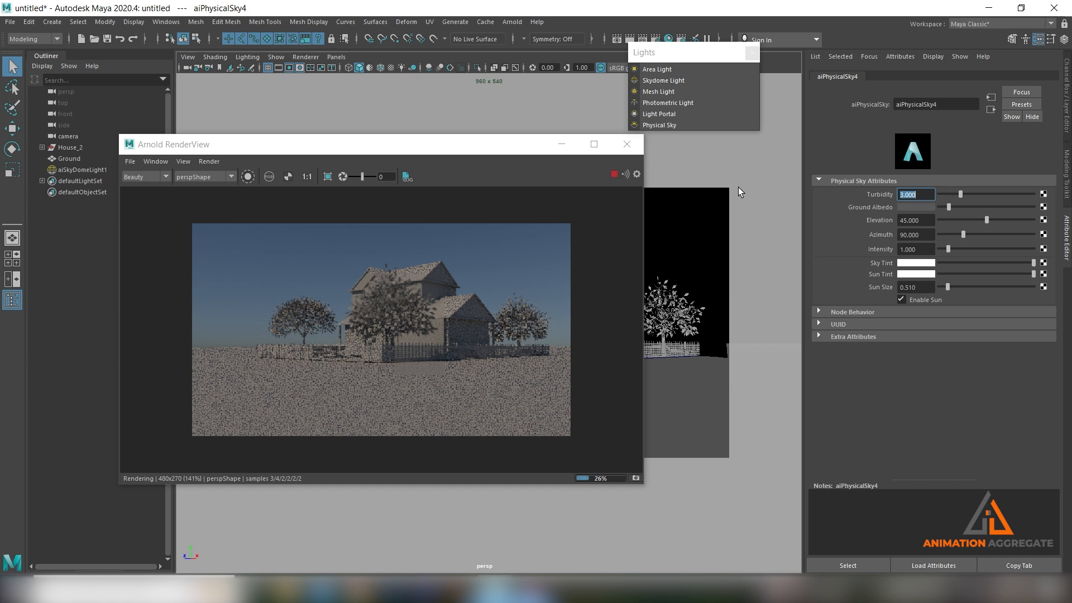
Delete the skydome light from the scene.
left_click(78, 158)
left_click(86, 169)
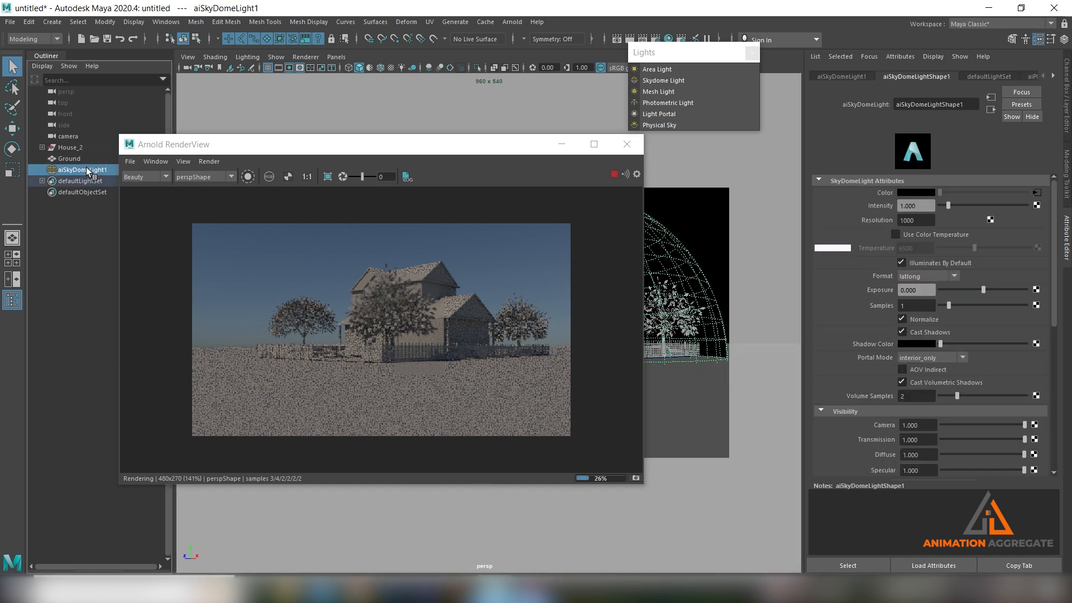
key("Delete")
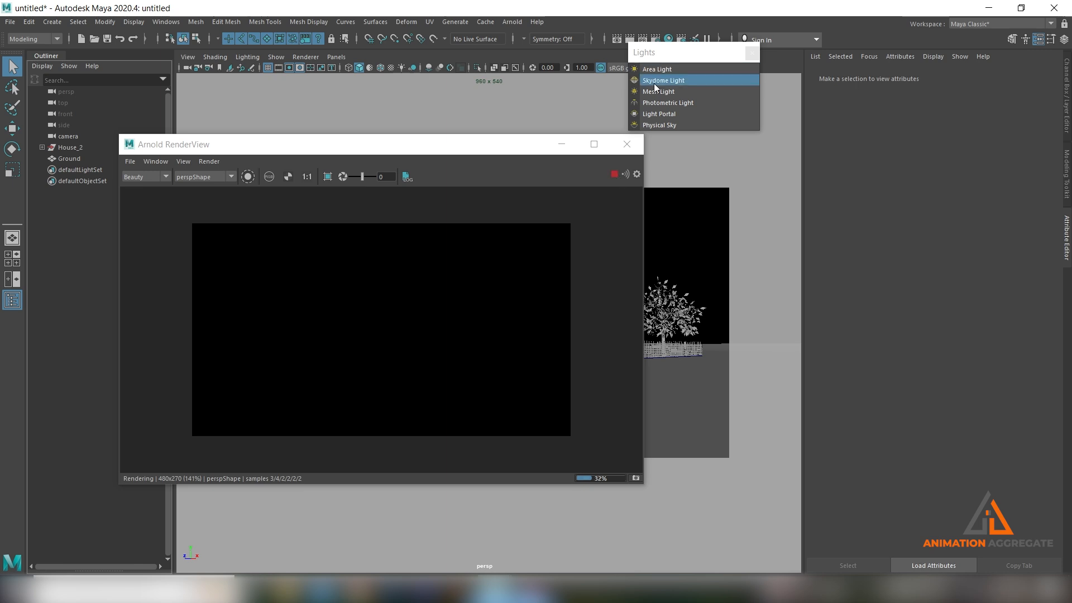
Add an Arnold Physical Sky to the scene and display the physical sky attributes of its skydome light.
left_click(650, 125)
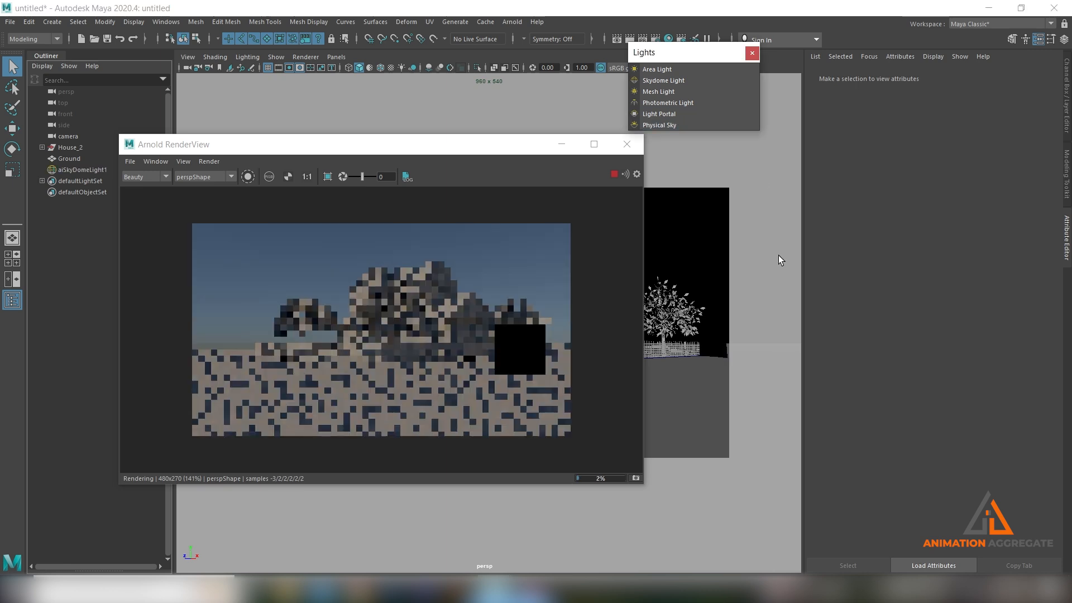
left_click(73, 170)
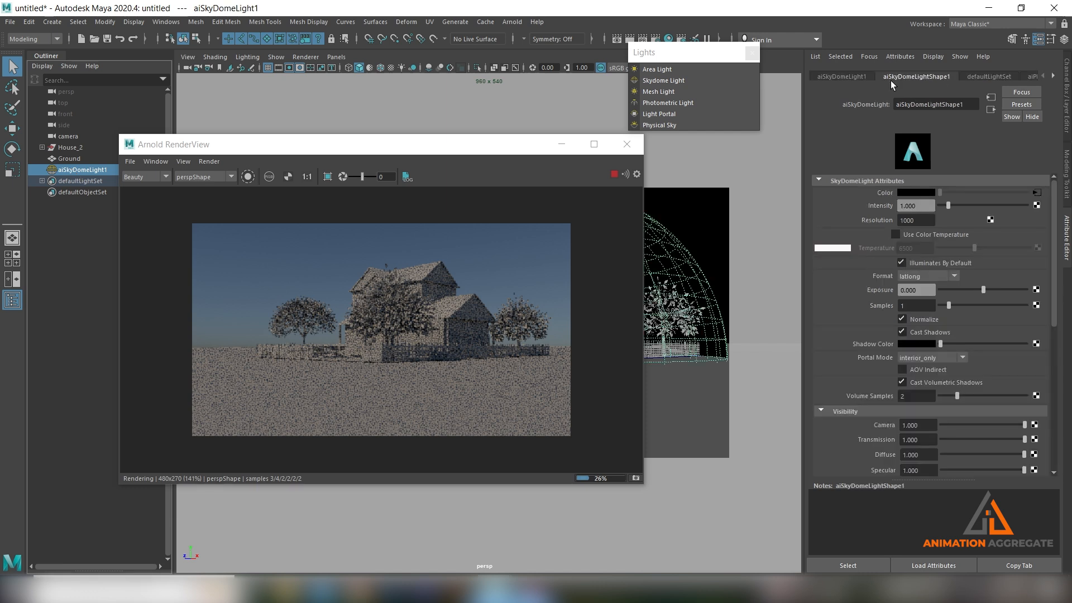
left_click(844, 74)
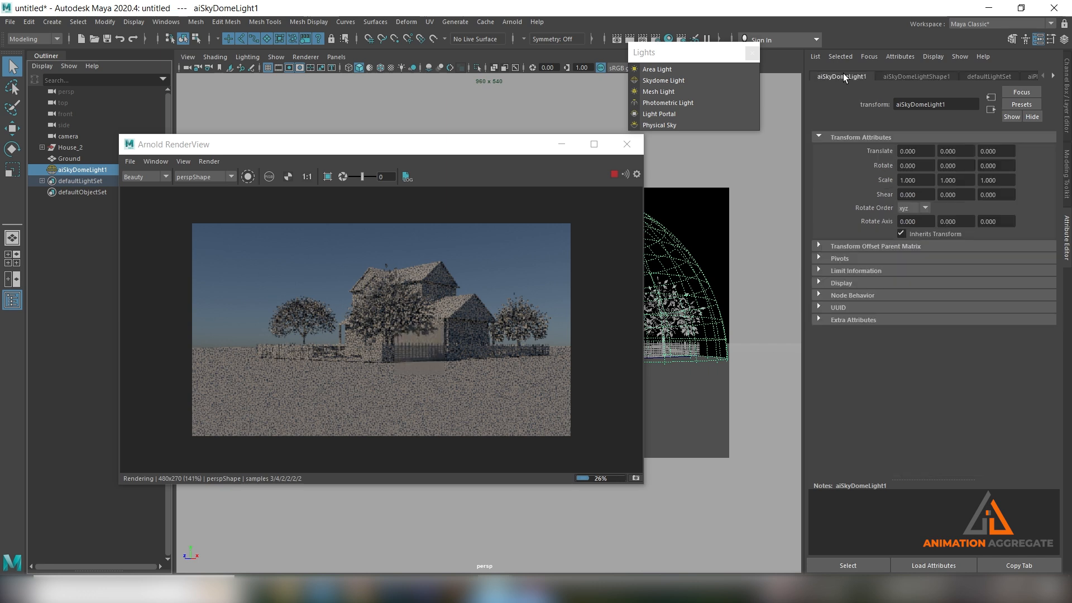
left_click(1029, 77)
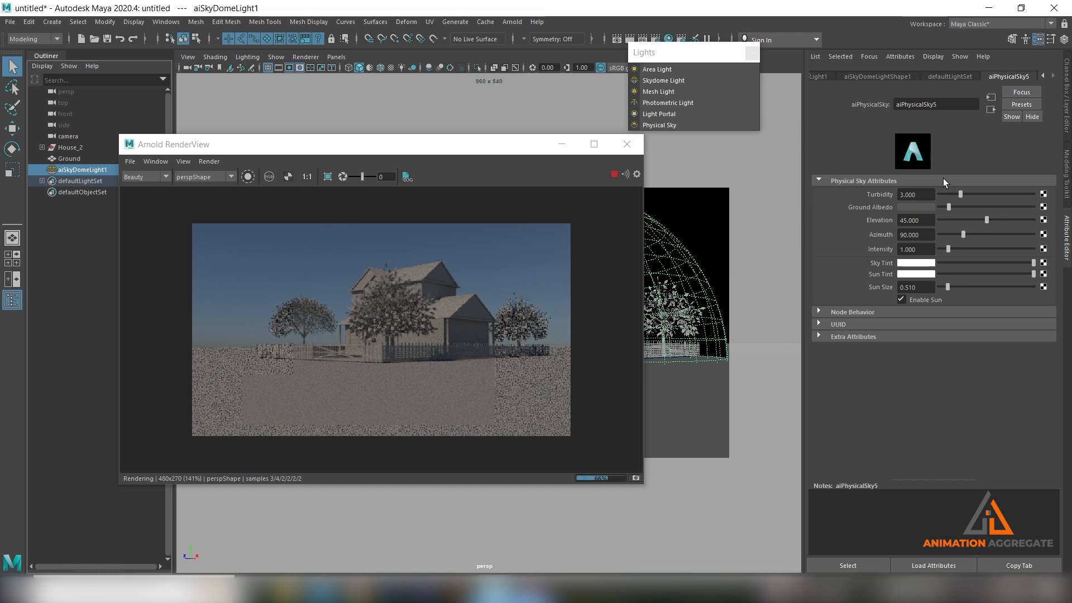
Try physical sky turbidity values of 1 and 10, and set the turbidity back to 3.
left_click_drag(899, 194, 1026, 199)
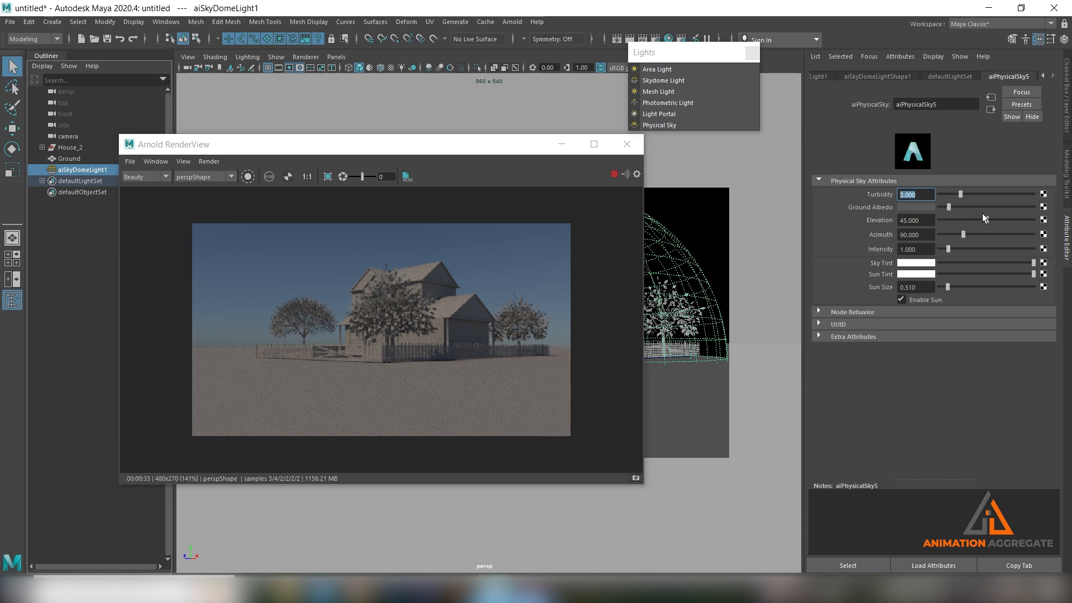
type("1")
key("Return")
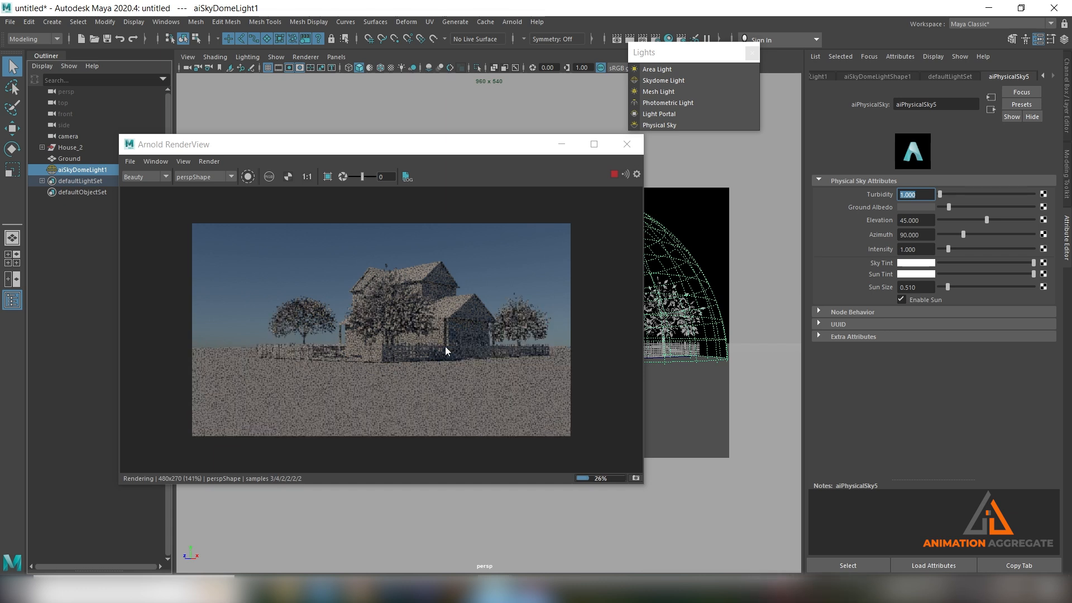
type("10")
key("Return")
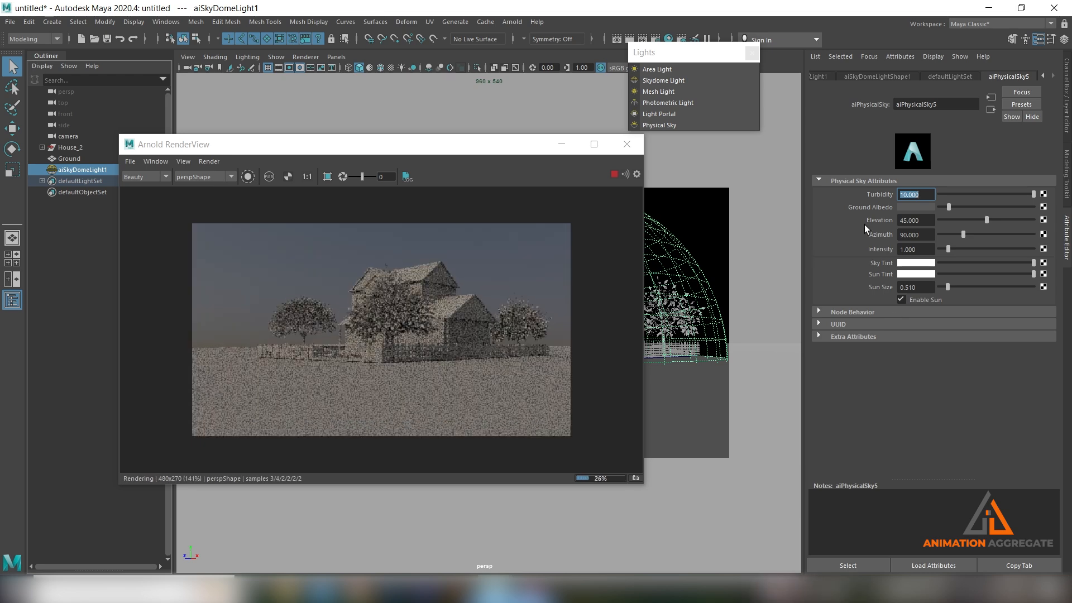
type("3")
key("Return")
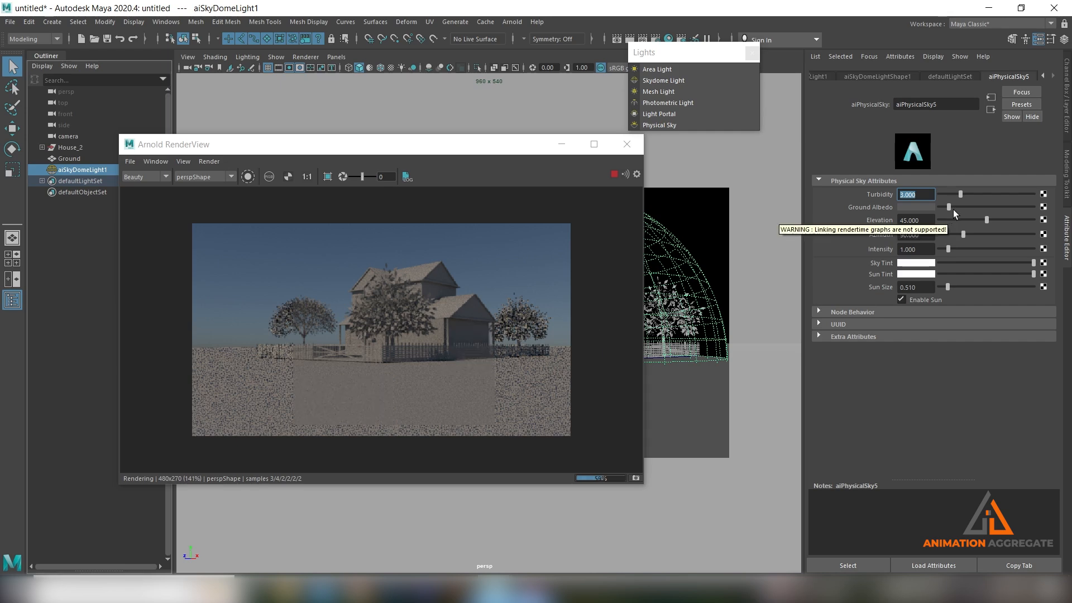
Try a much lighter ground albedo on the physical sky and undo the change.
left_click_drag(952, 207, 1011, 206)
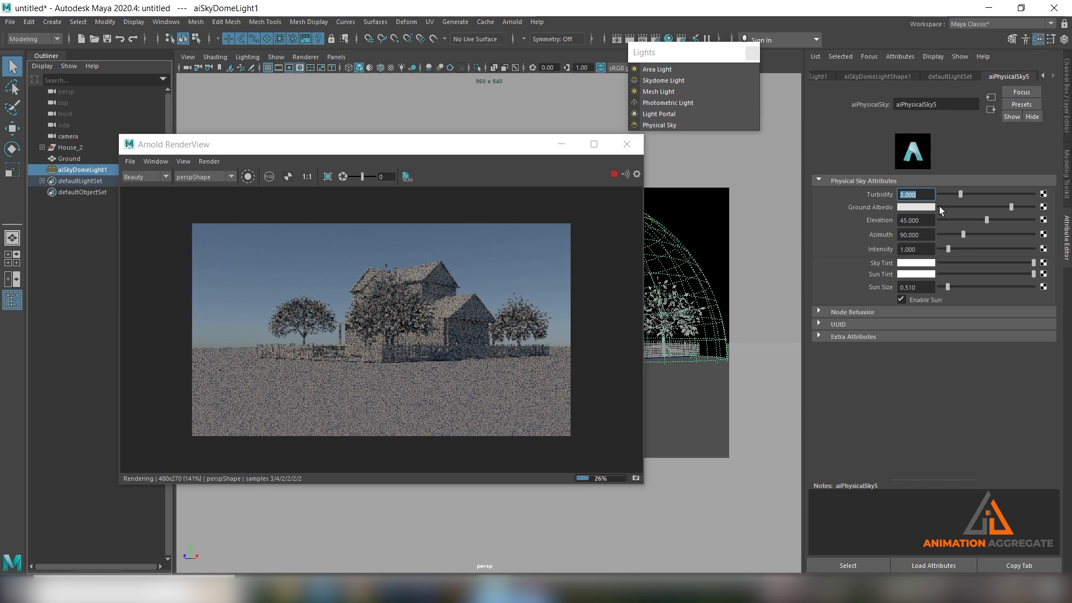
left_click(673, 297)
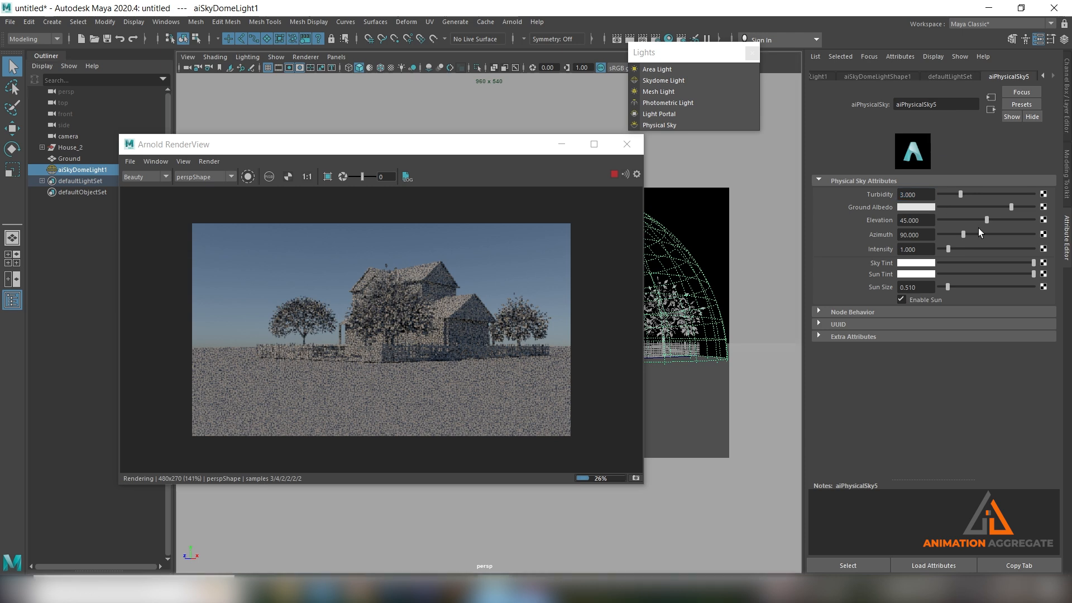
key("ctrl+z")
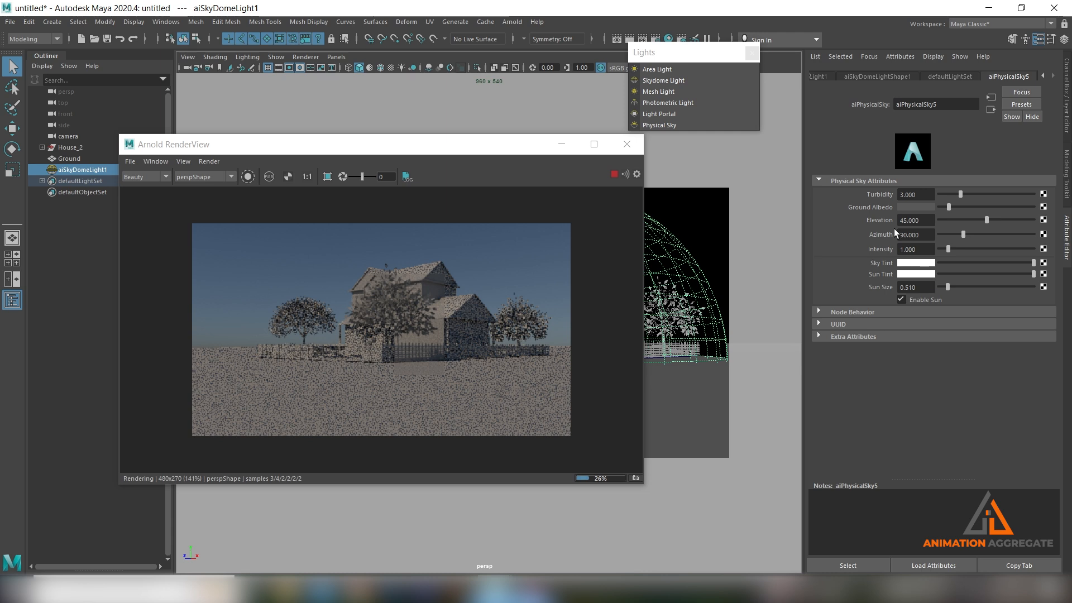
Try a sun elevation of 90 on the physical sky, and set the elevation to 10.
double_click(912, 222)
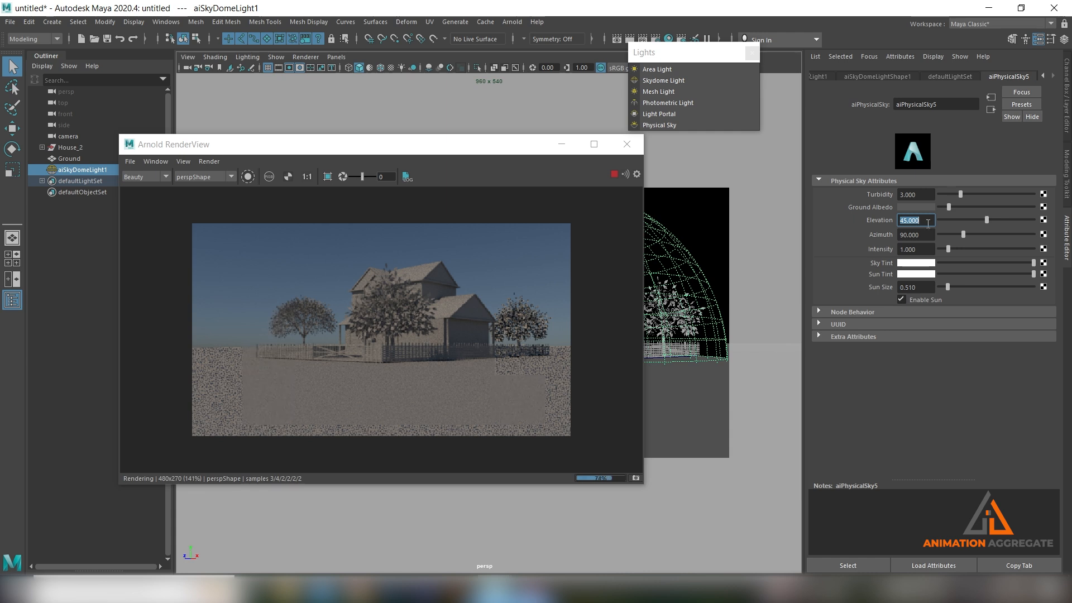
type("90")
key("Return")
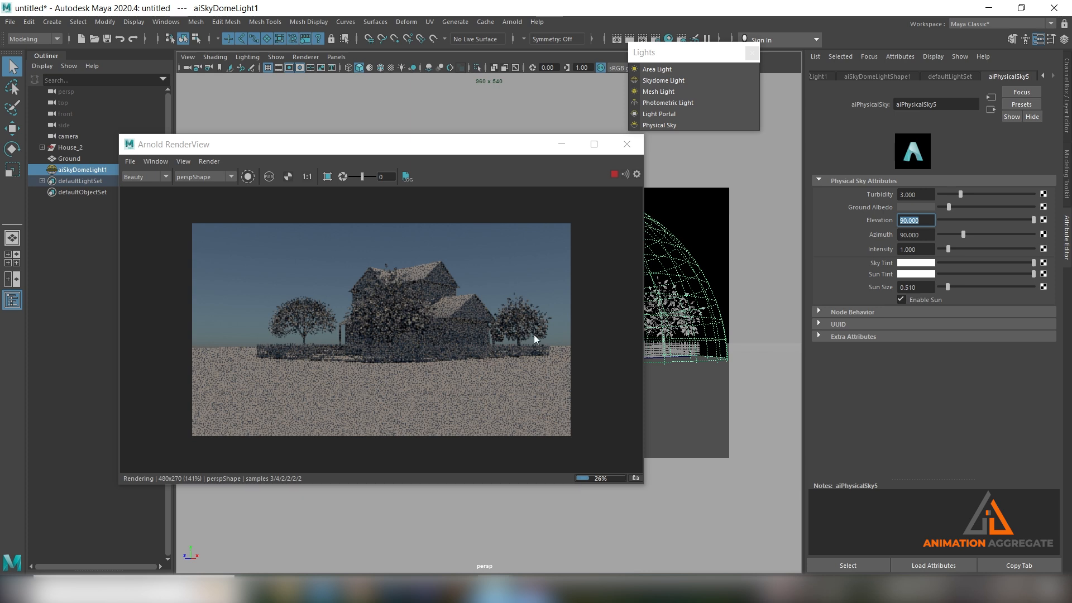
type("1")
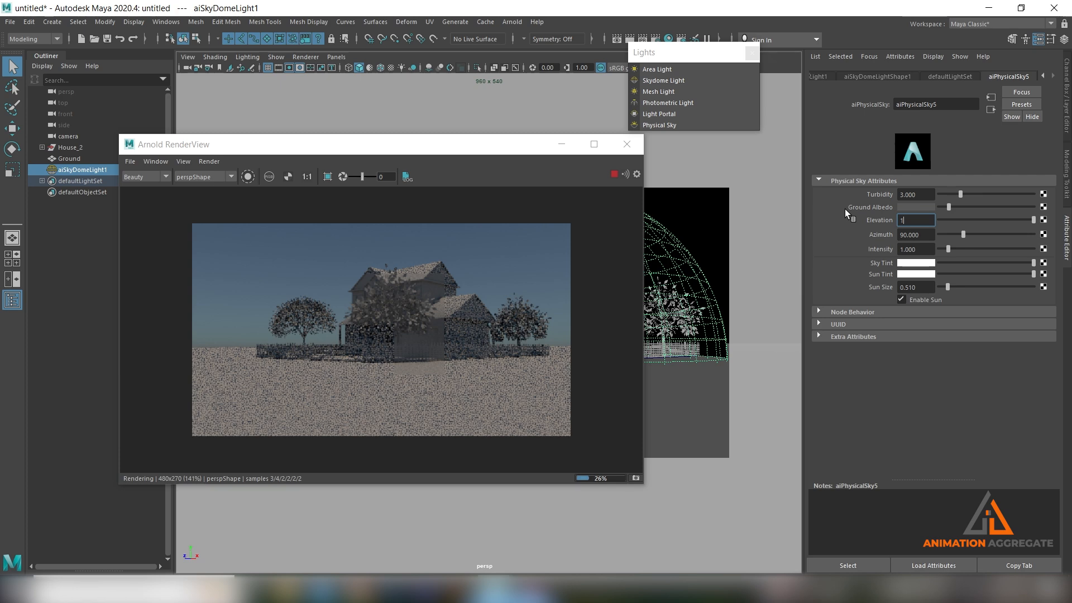
type("0")
key("Return")
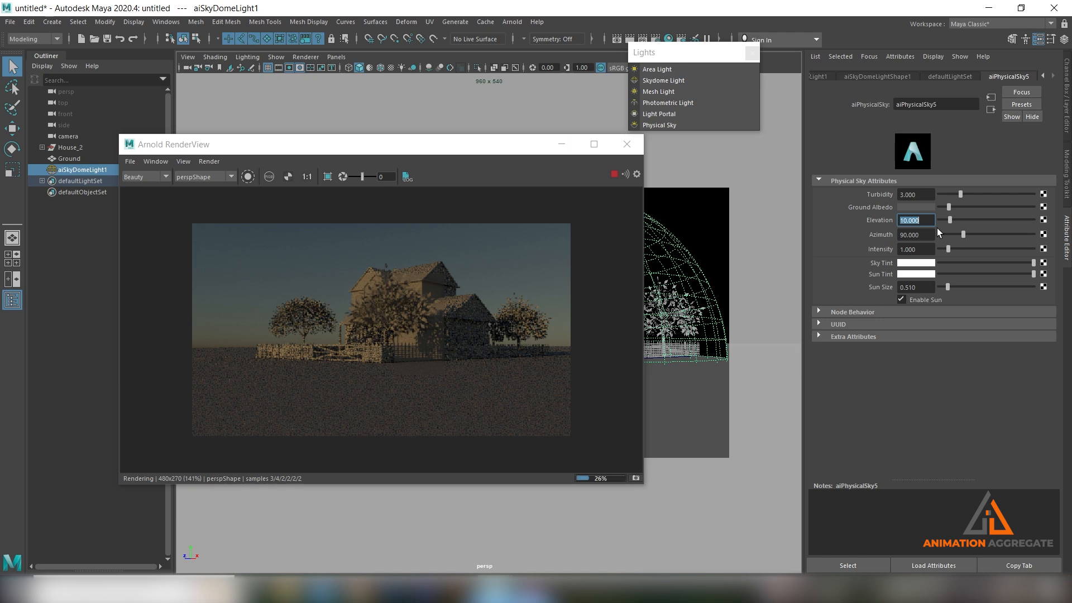
Rotate the sun behind the house by adjusting the physical sky's azimuth, and set it to exactly 210.
key("Tab")
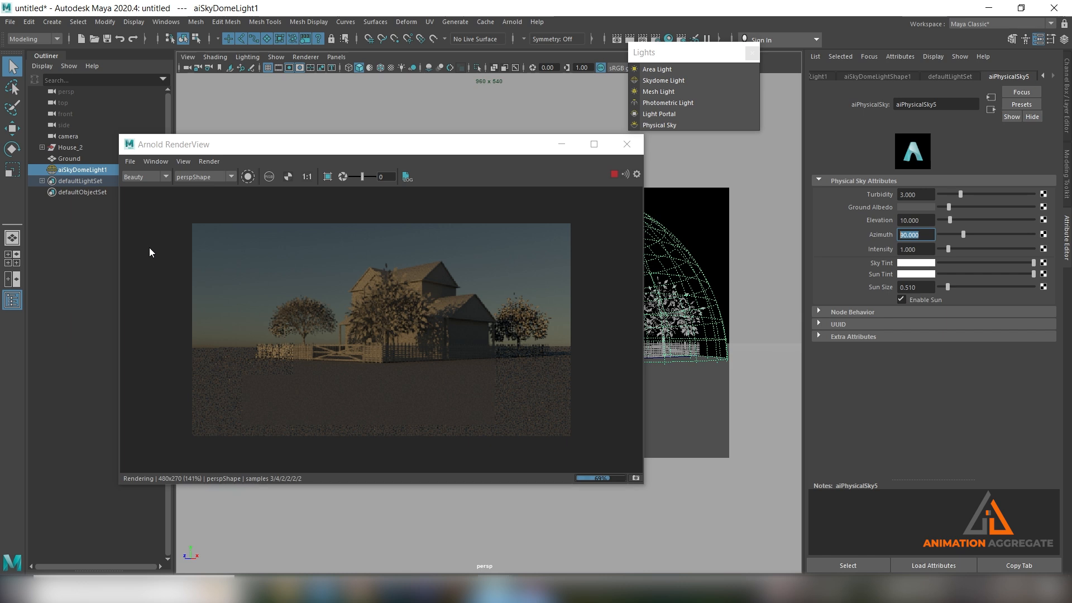
left_click_drag(963, 234, 965, 235)
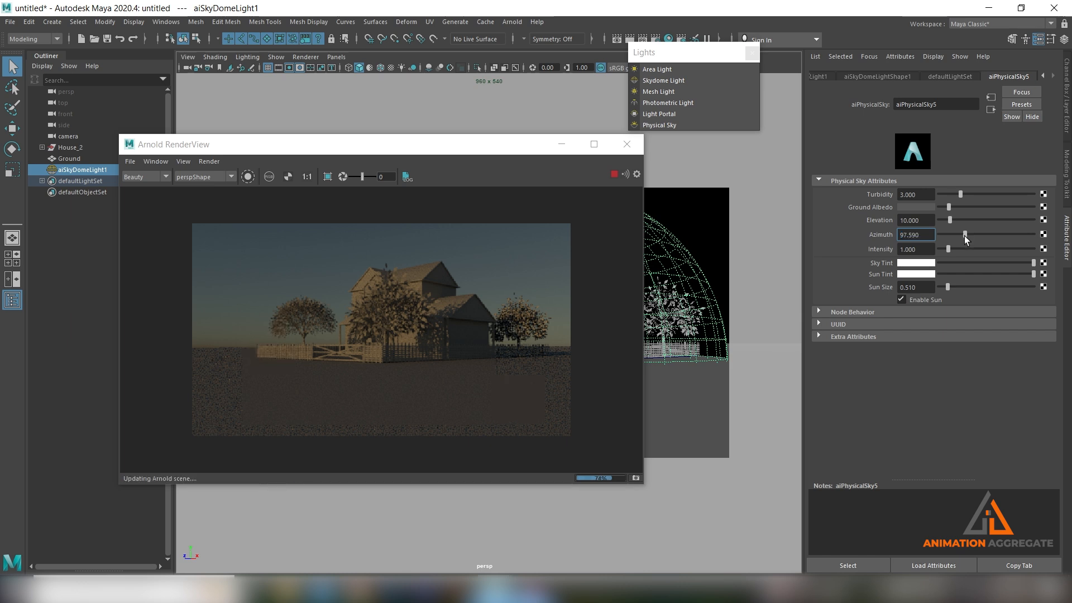
left_click_drag(964, 235, 990, 233)
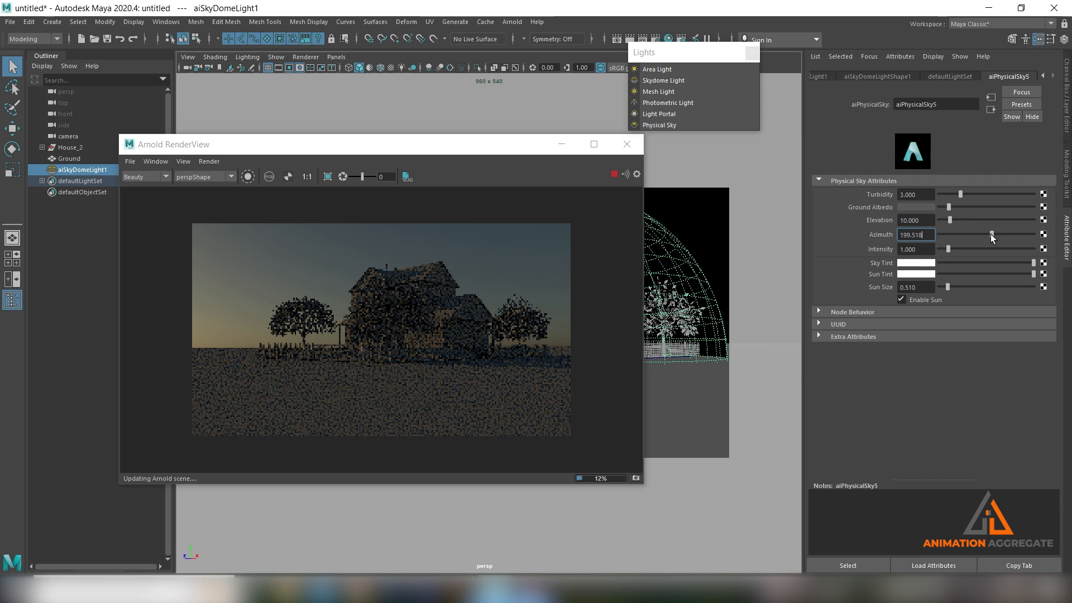
left_click_drag(991, 233, 993, 232)
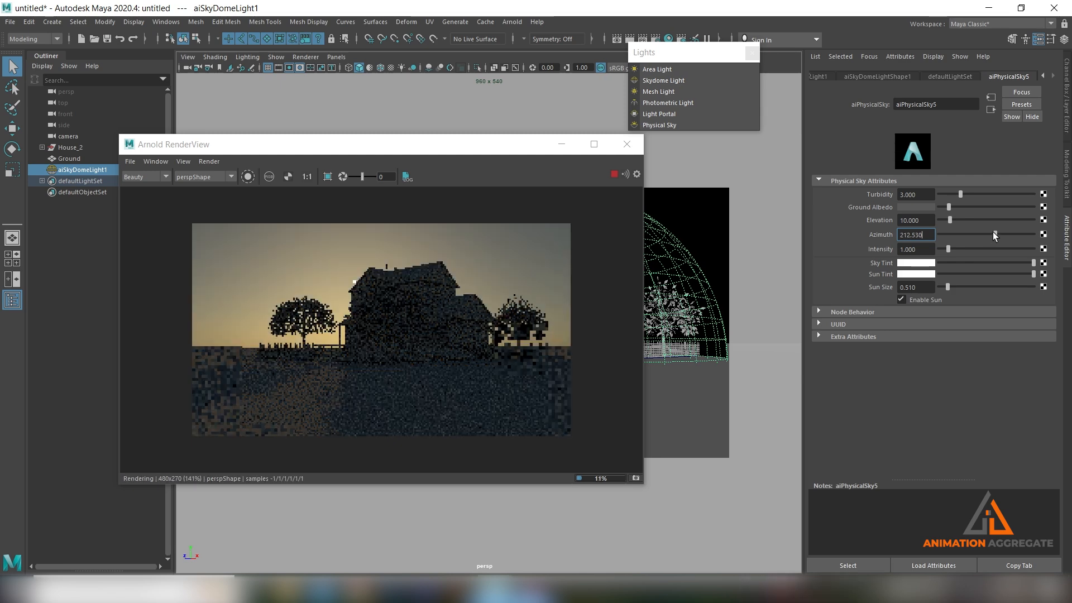
left_click_drag(994, 234, 992, 235)
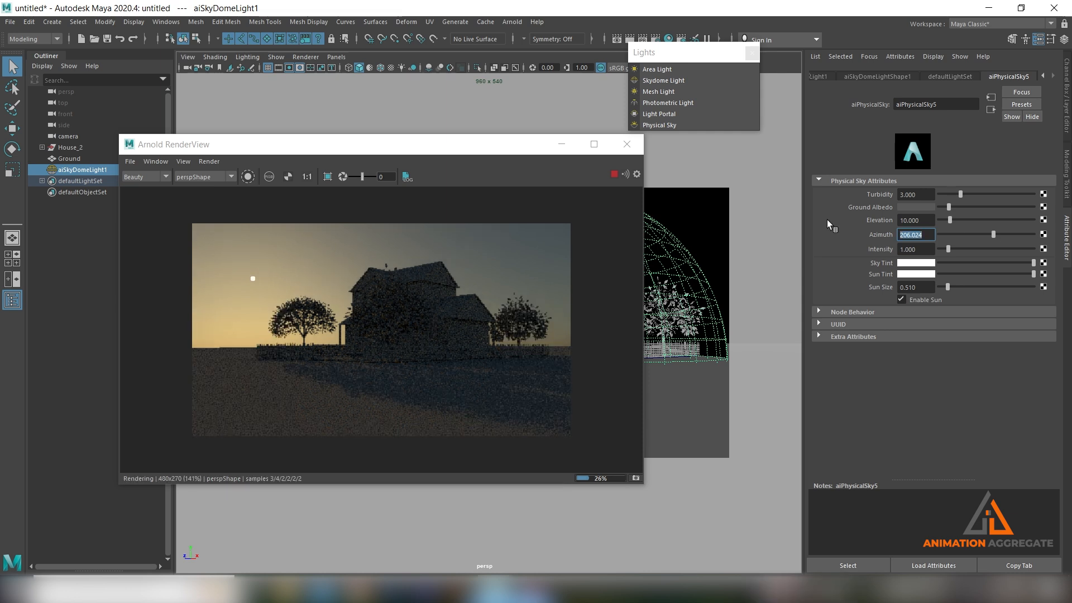
type("210")
key("Return")
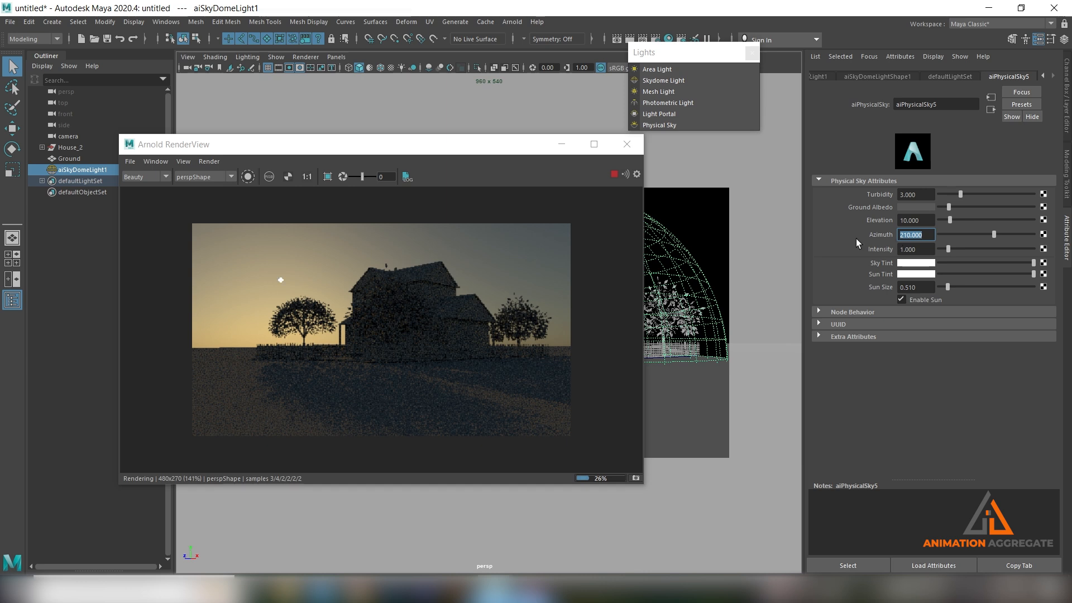
key("shift+Tab")
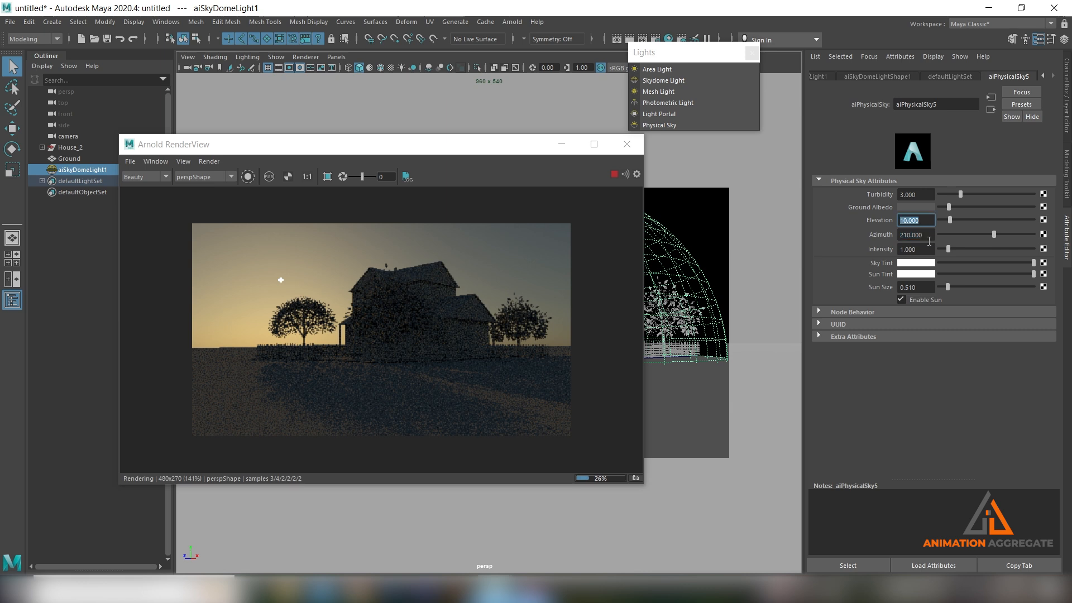
Try an intensity of 2 on the physical sky, and set the intensity back to 1.
key("Tab")
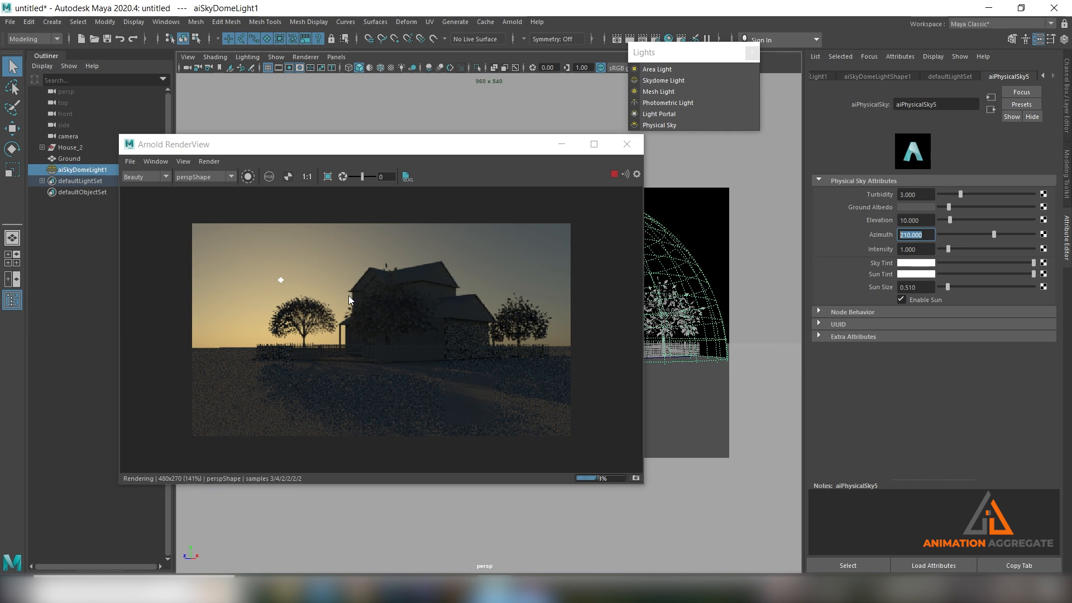
left_click(923, 235)
key("Tab")
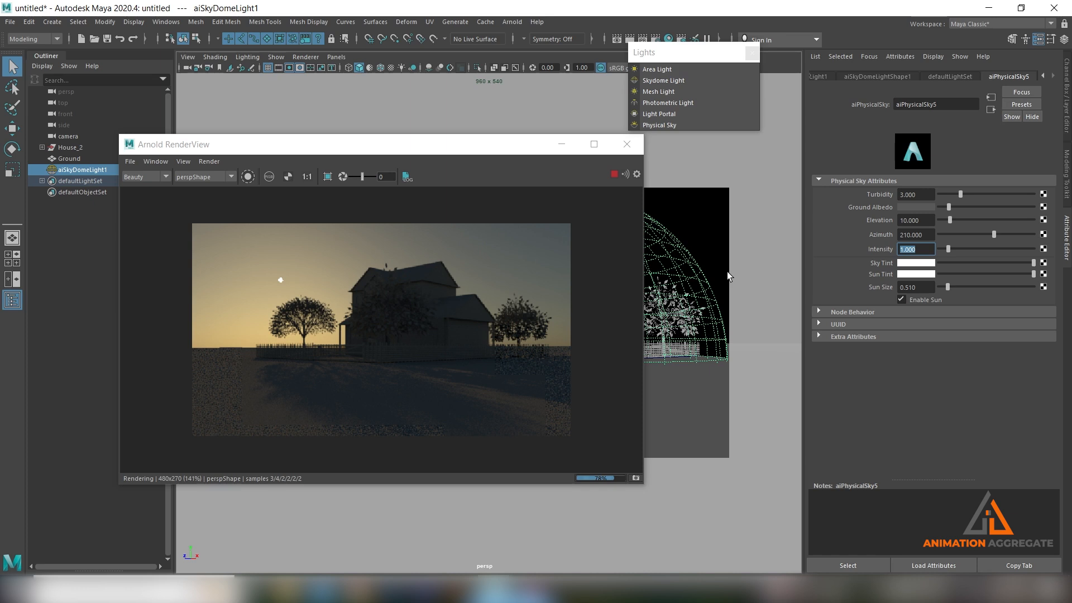
type("2")
key("Return")
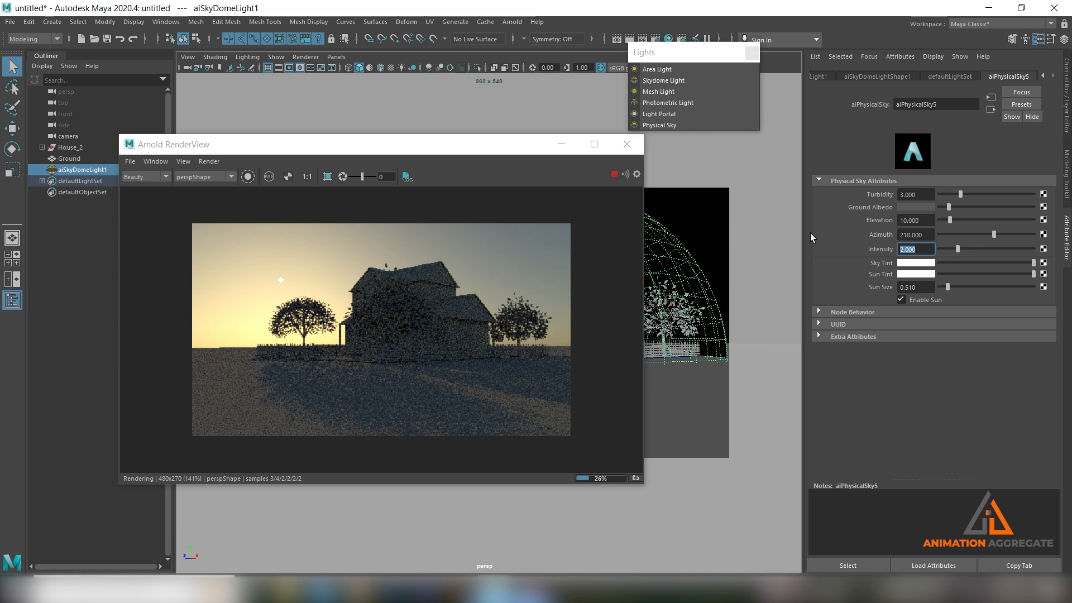
type("1")
key("Return")
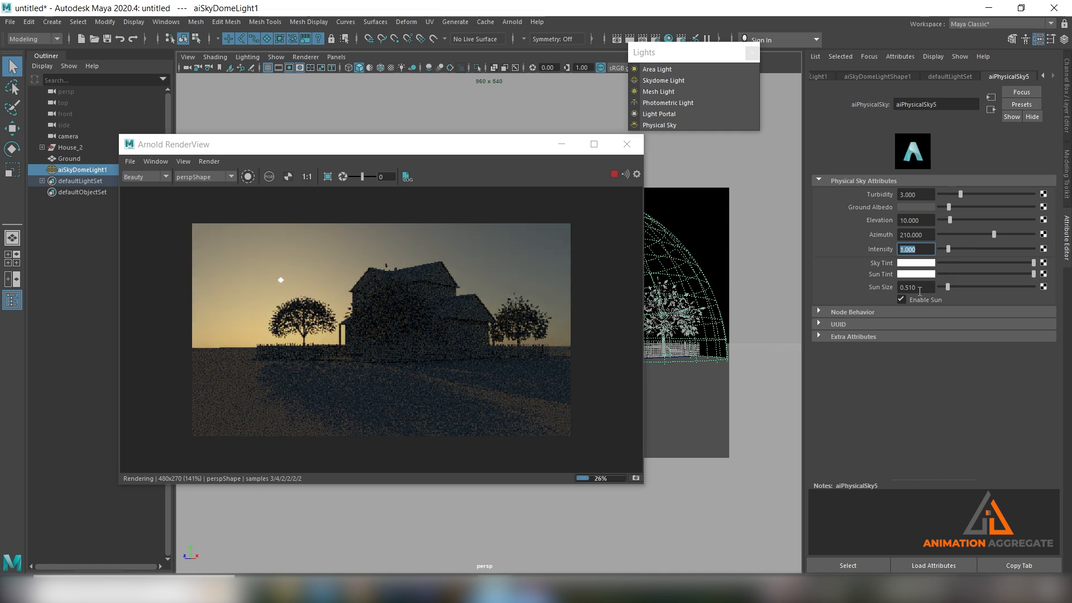
Try a pure blue sky tint on the physical sky and undo the change.
left_click(922, 263)
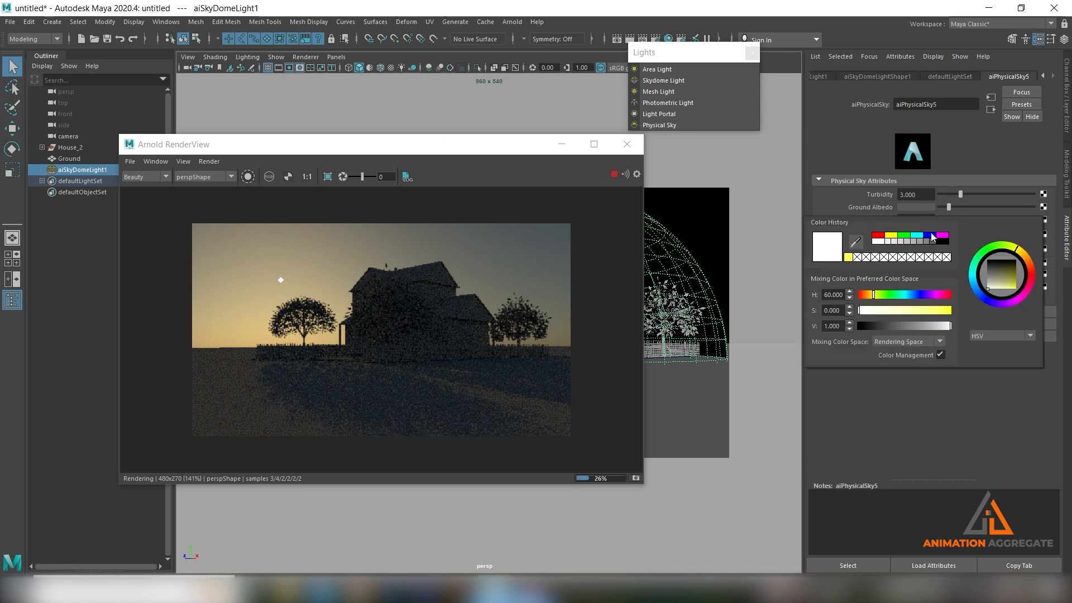
left_click(931, 236)
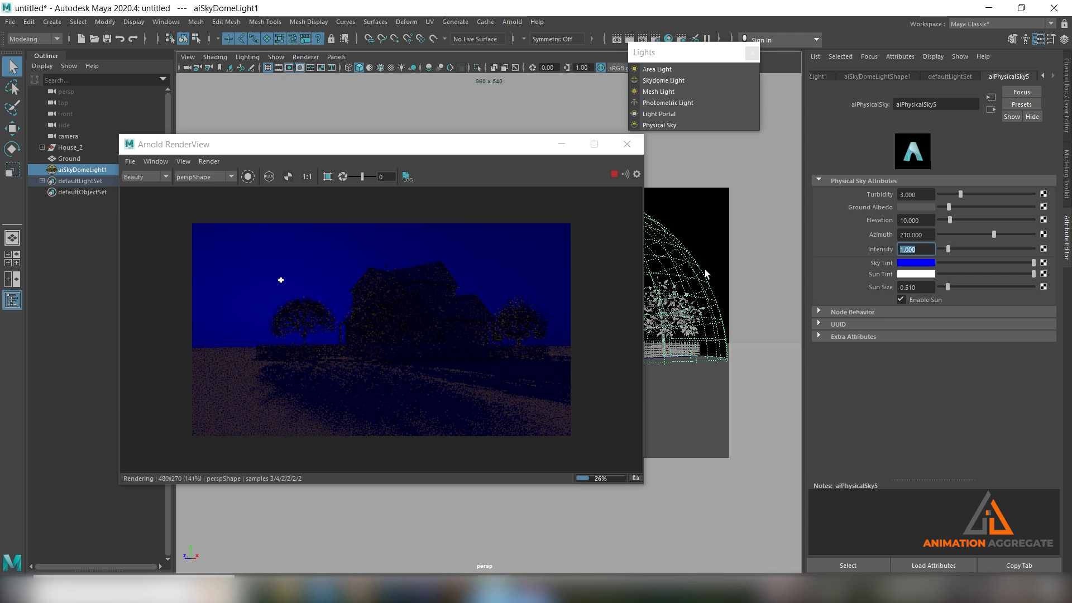
key("ctrl+z")
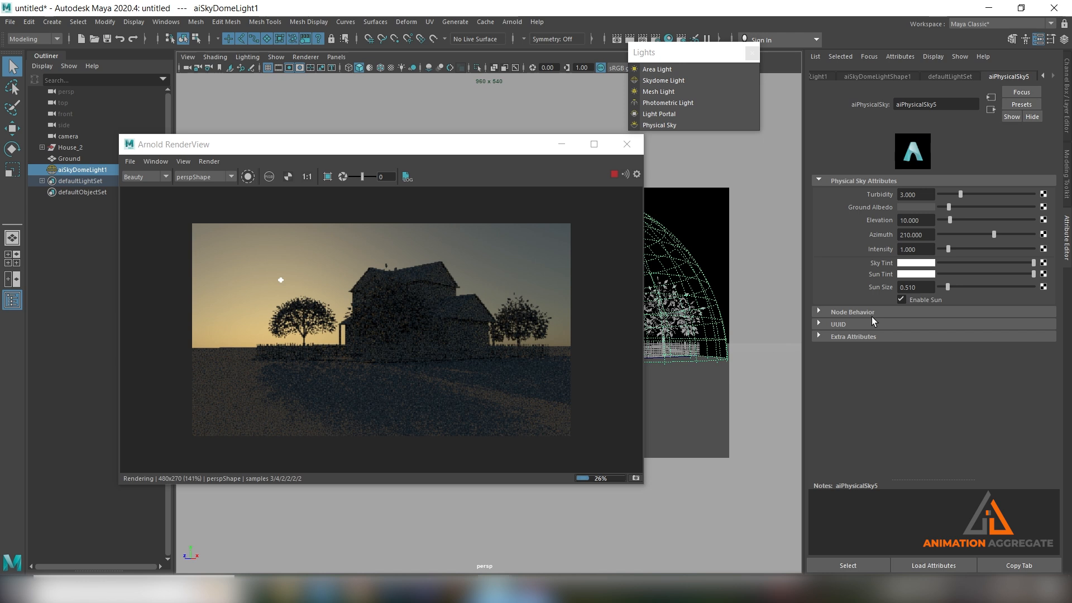
Enlarge the physical sky's sun, trying a sun size of 10, and set the size to 5.
left_click(900, 287)
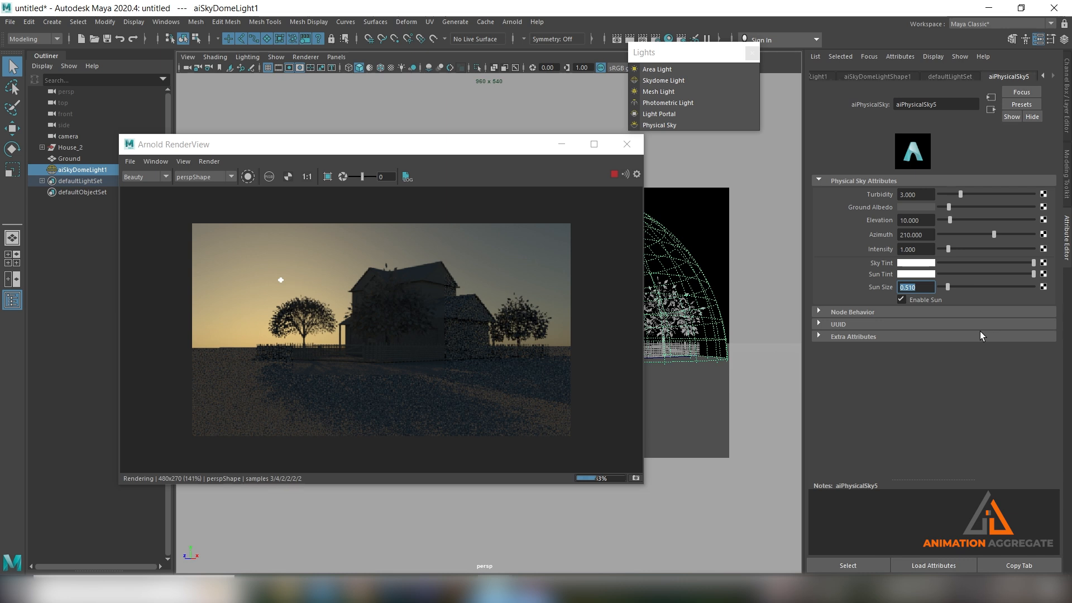
left_click_drag(947, 288, 946, 290)
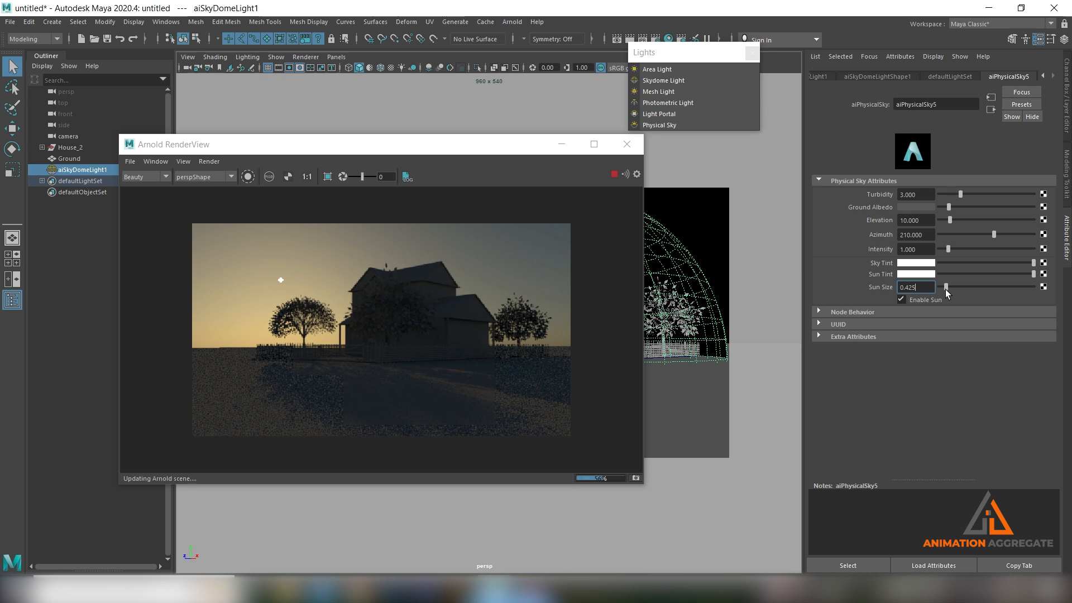
left_click_drag(946, 289, 1034, 287)
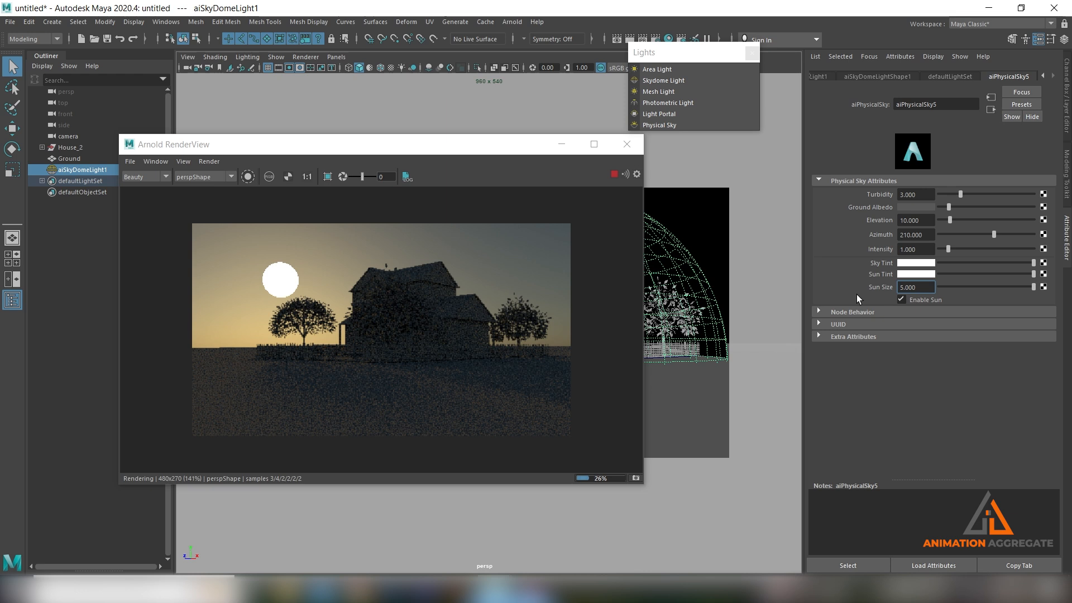
type("10")
key("Return")
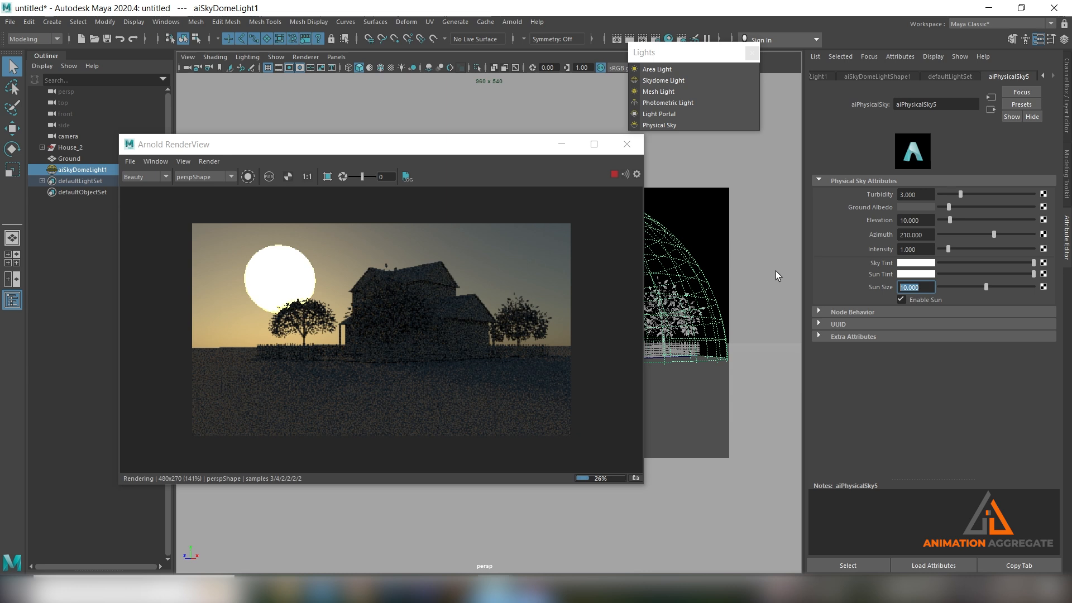
type("5")
key("Return")
Lower the sun towards the horizon by setting the physical sky's elevation to 5.
left_click(916, 220)
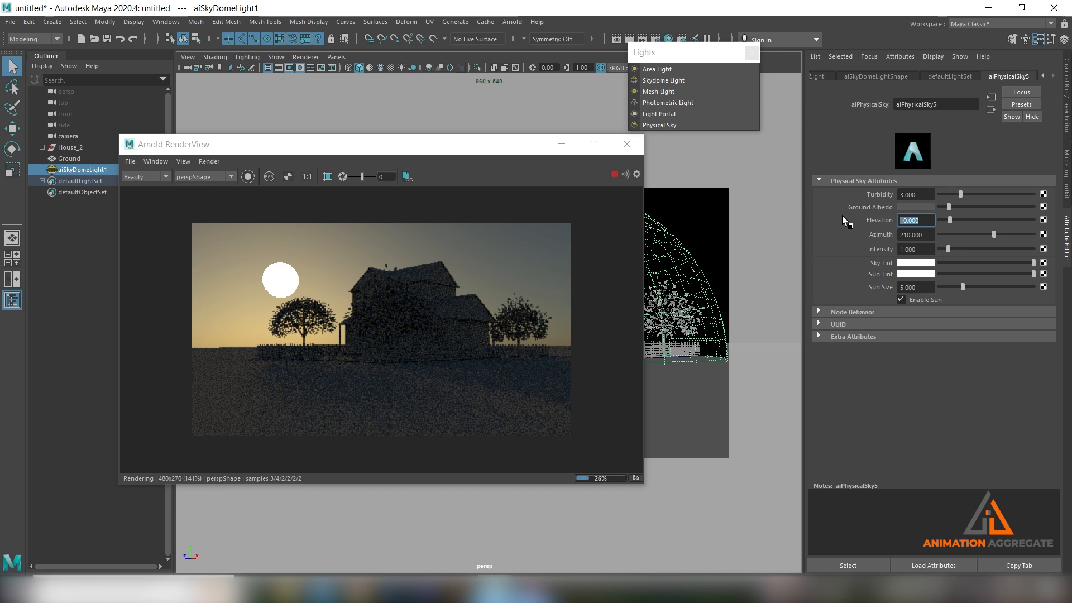
type("5")
key("Return")
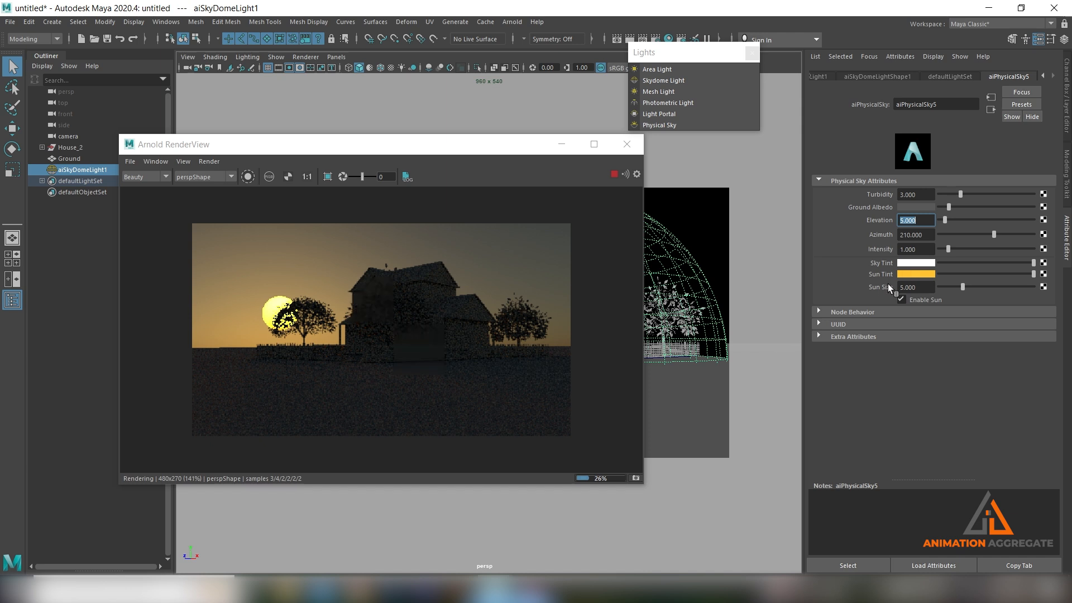
Disable and re-enable the physical sky's sun, and set the elevation back to 10.
left_click(921, 300)
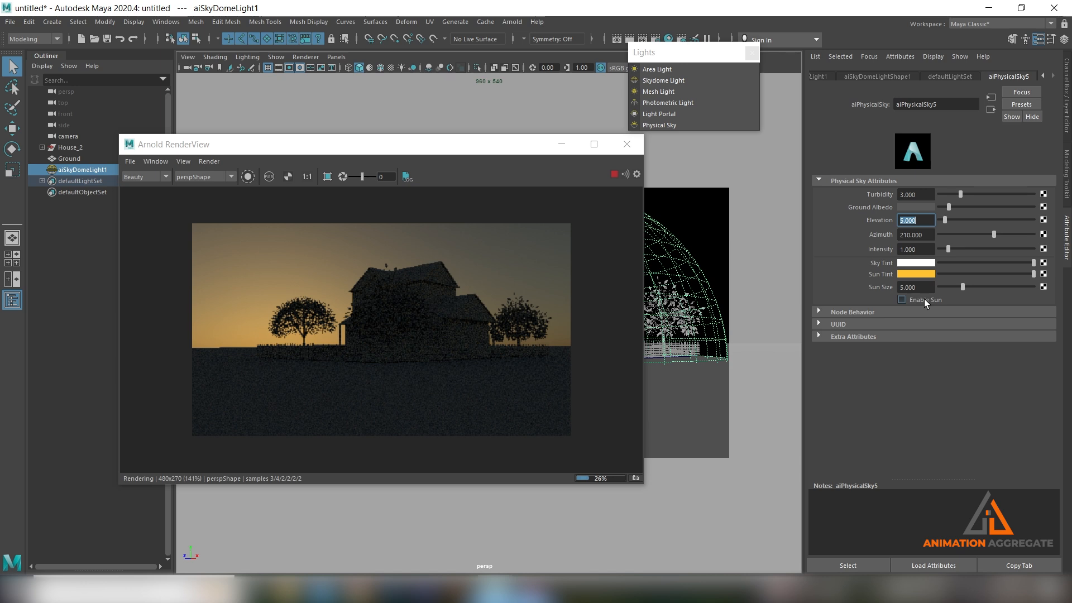
left_click(923, 300)
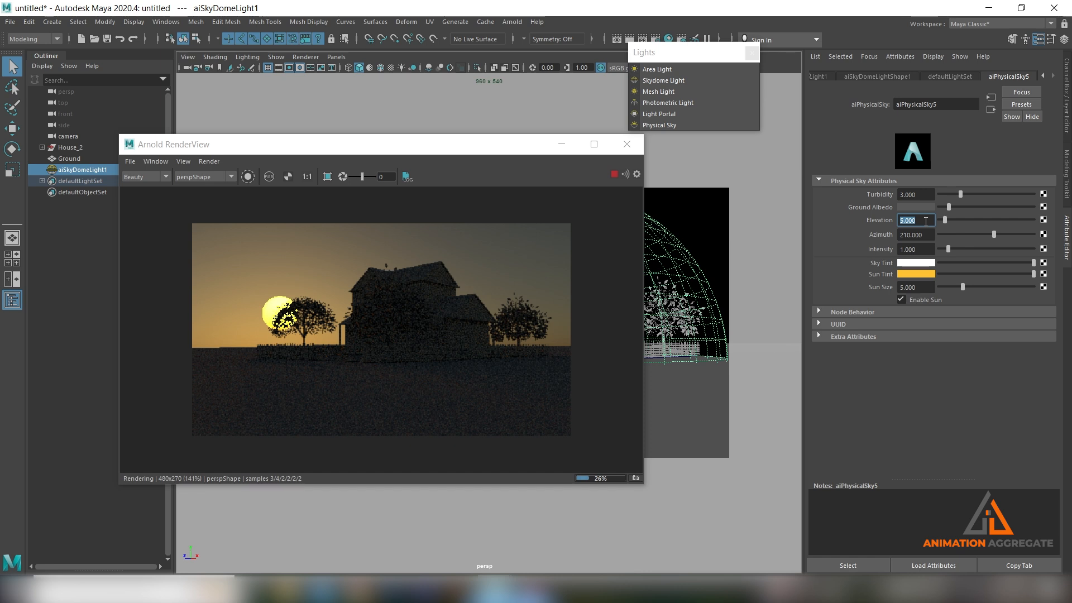
type("10")
key("Return")
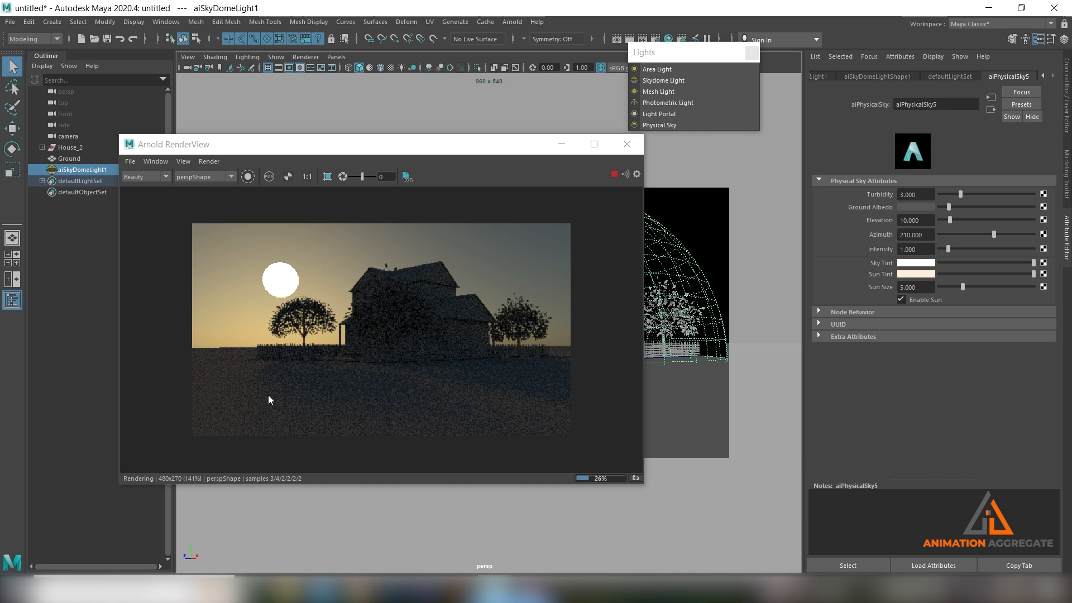
Compare ground noise in the render with 2 Diffuse samples, and set the Diffuse samples back to 4.
left_click(891, 77)
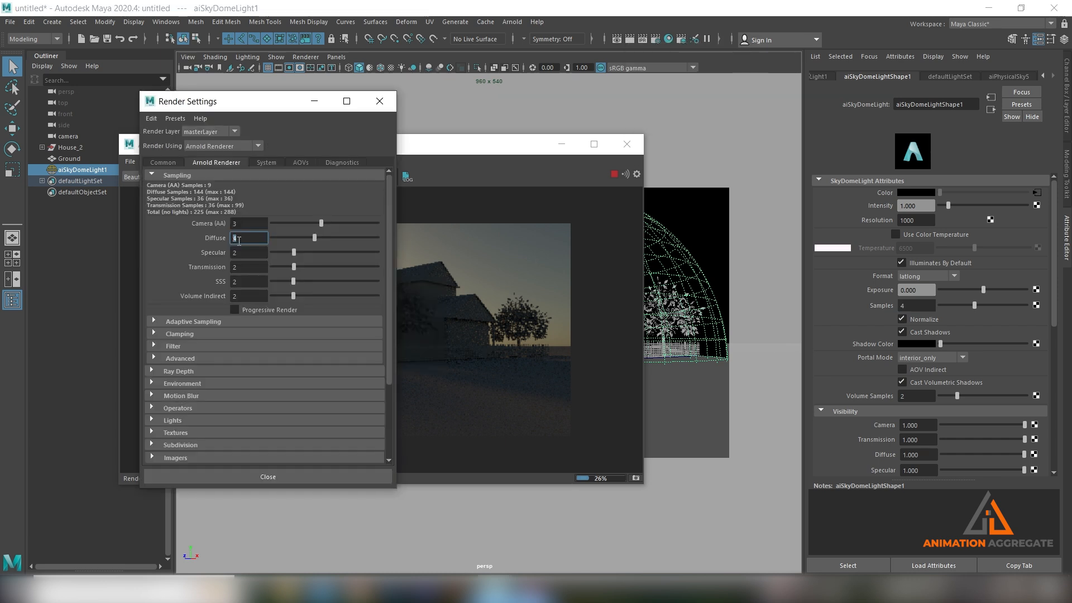
double_click(239, 239)
type("2")
key("Return")
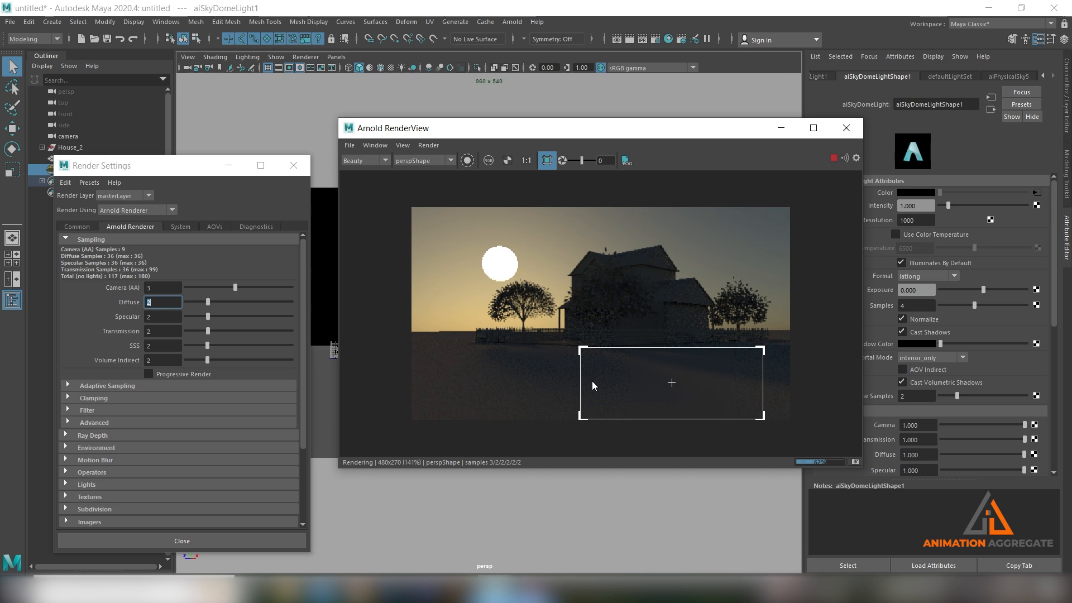
scroll(592, 381, "up", 2)
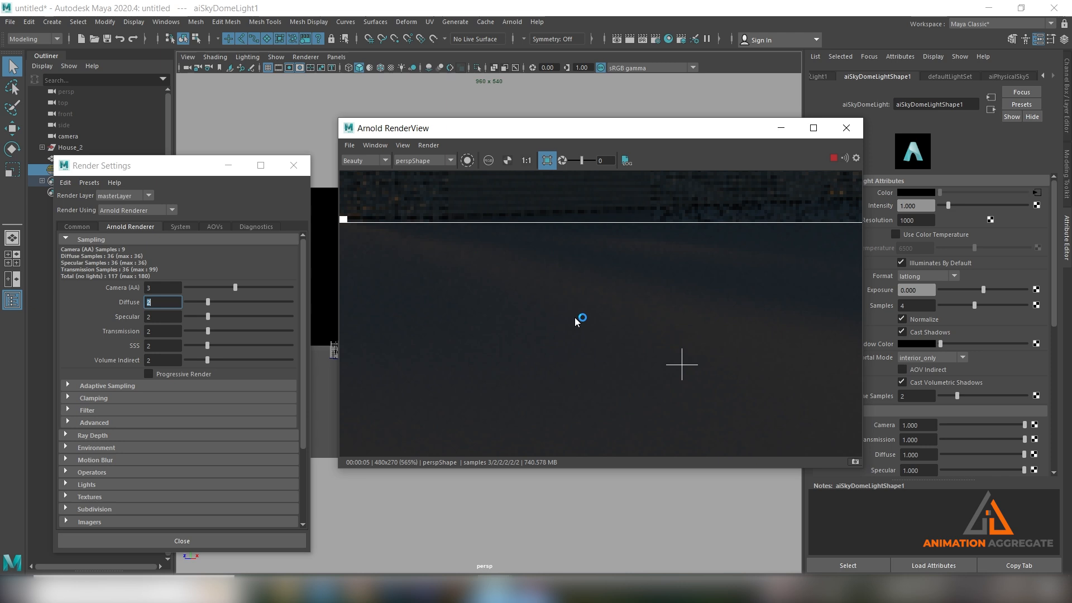
type("4")
key("Return")
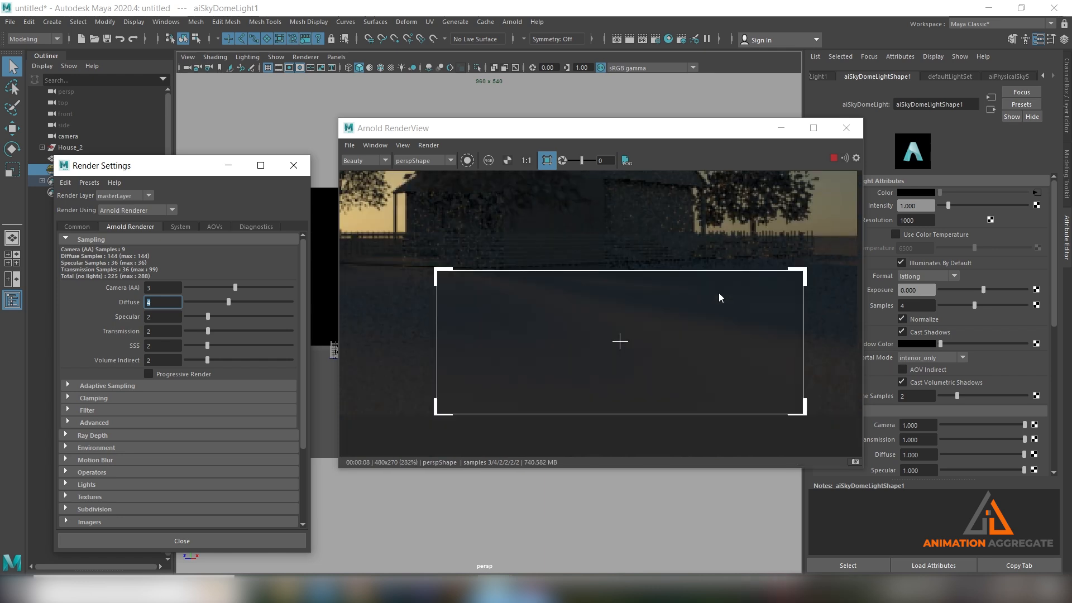
left_click(527, 160)
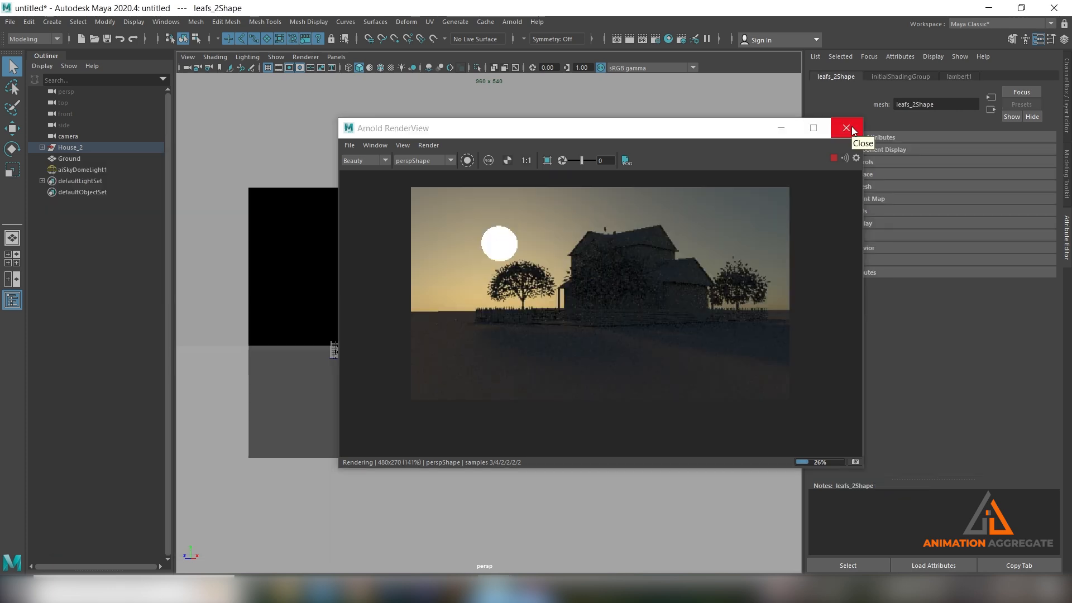
Close the Arnold RenderView and examine the Camera (AA), Diffuse, Specular, SSS and Volume Indirect sampling values in the Render Settings.
left_click(847, 128)
left_click(655, 39)
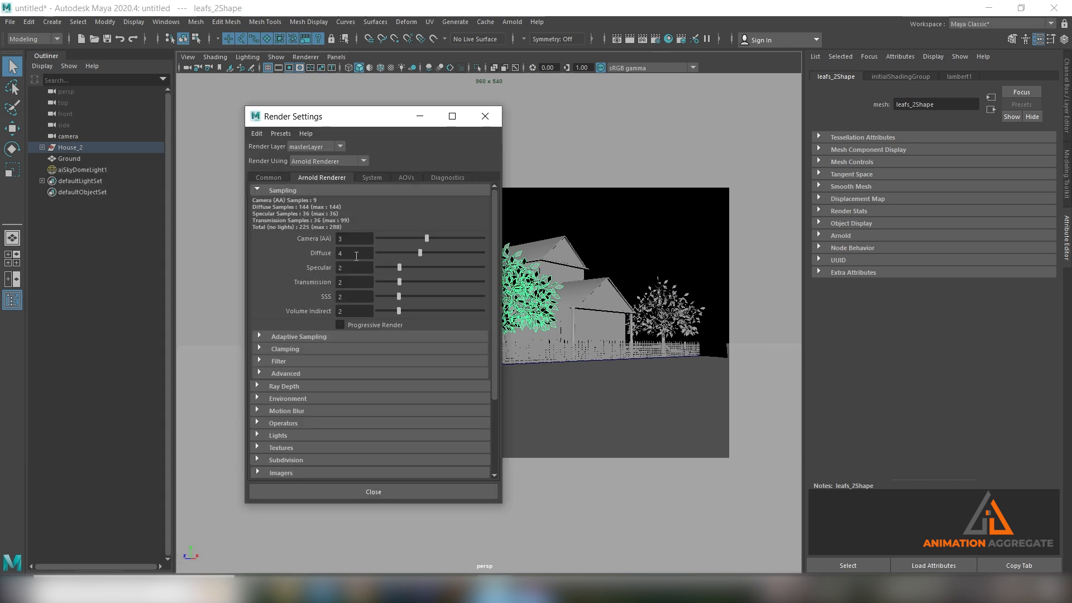
double_click(350, 269)
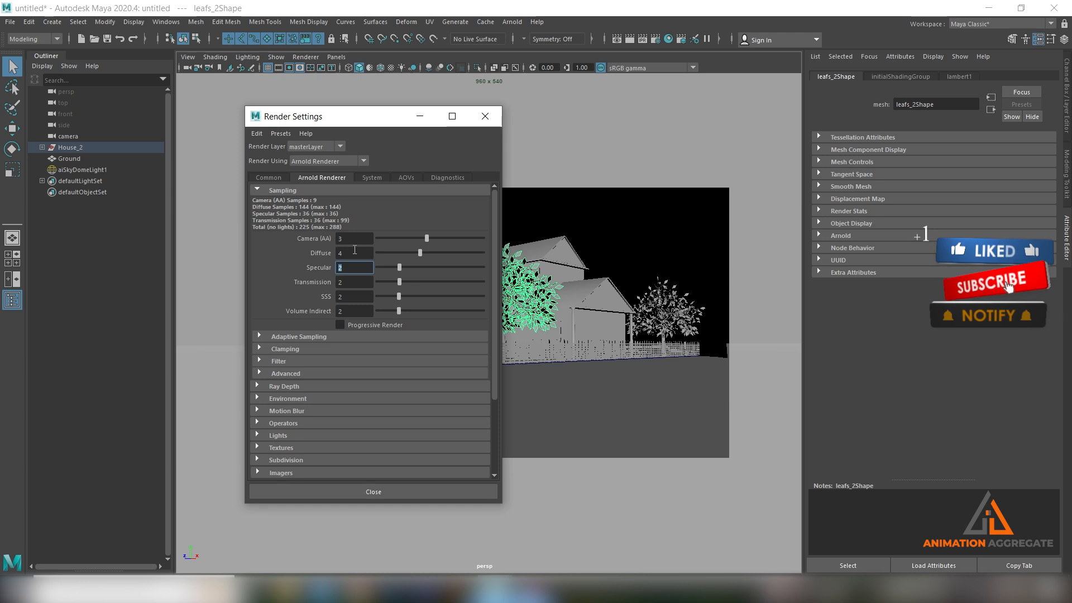
left_click_drag(350, 238, 301, 241)
left_click_drag(349, 296, 313, 293)
key("Tab")
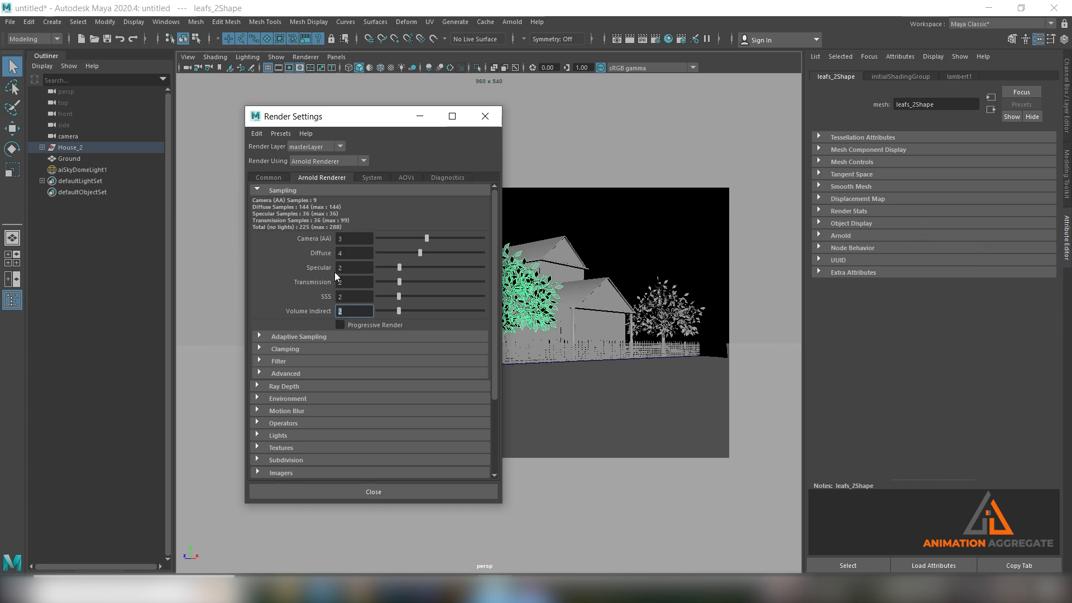
Place the Render Settings window beside the attributes and select aiSkyDomeLight1 to show its sample settings.
left_click_drag(381, 116, 669, 128)
left_click(652, 249)
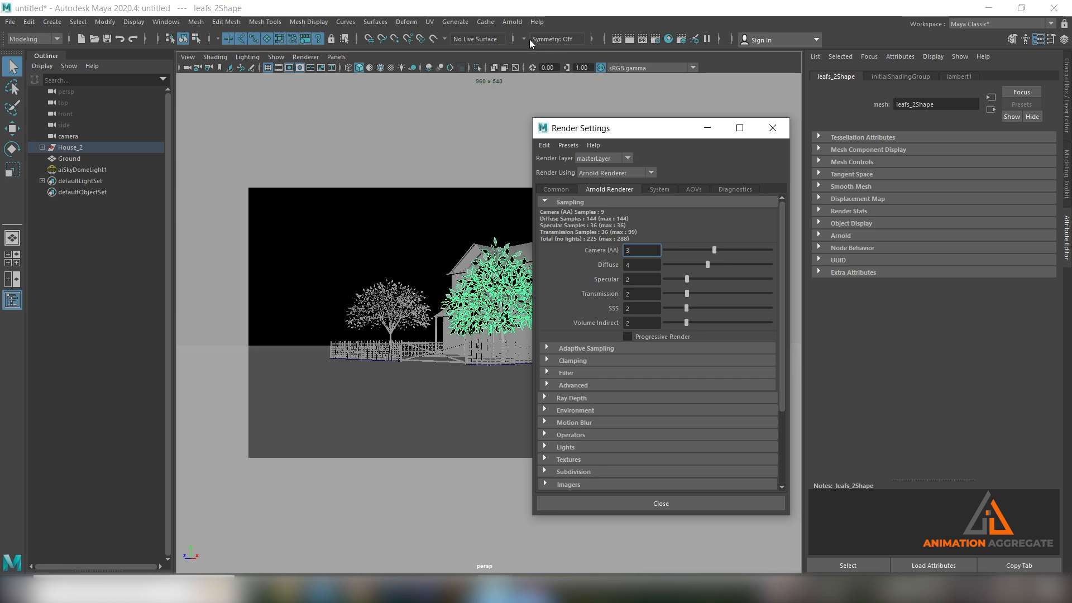
left_click(61, 168)
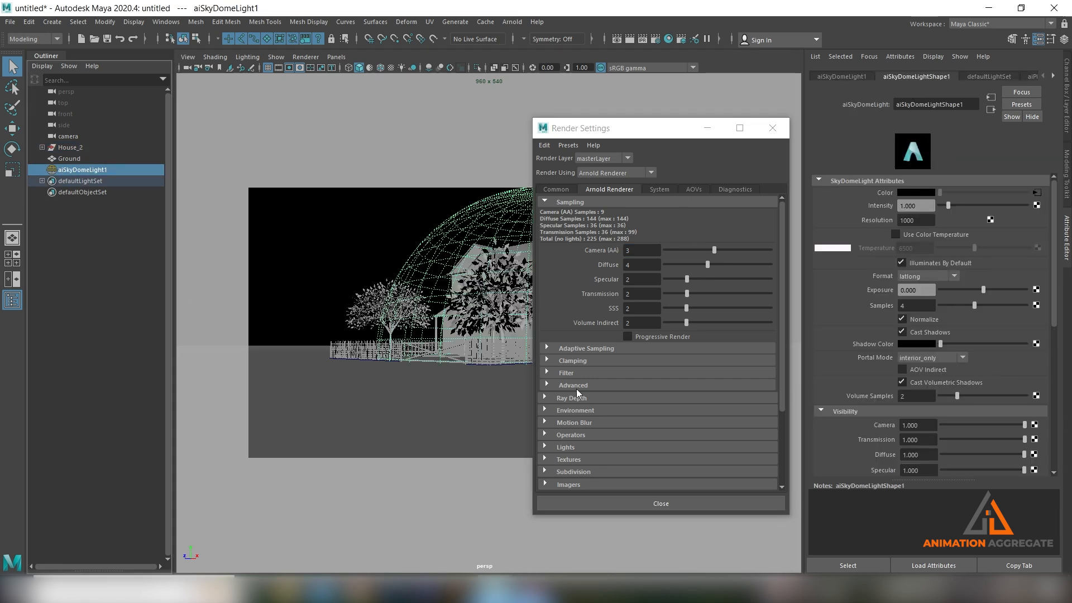
left_click_drag(661, 136, 632, 134)
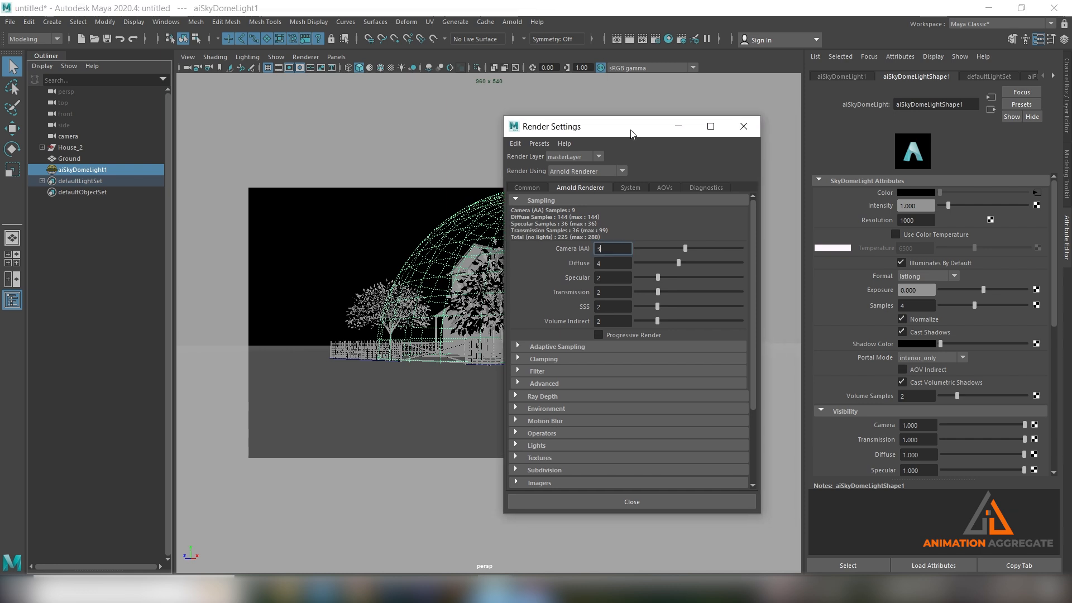